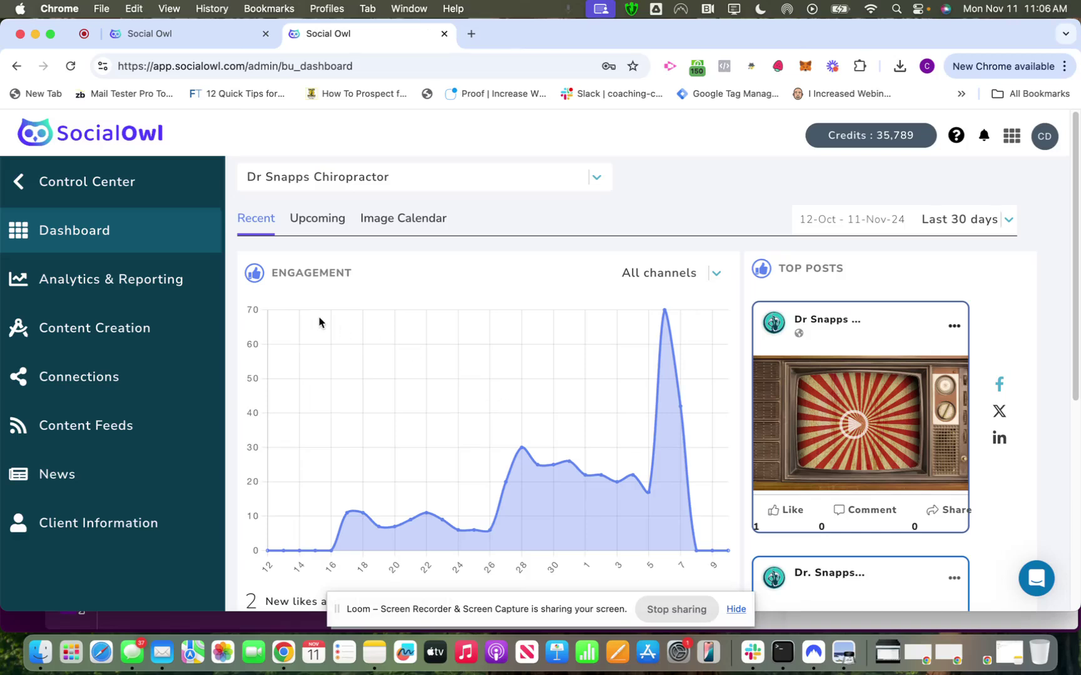
Go to Content Creation > Posts and bring up the Discover Content RSS Feeds filters.
{"action": "left_click", "coordinate": [120, 344]}
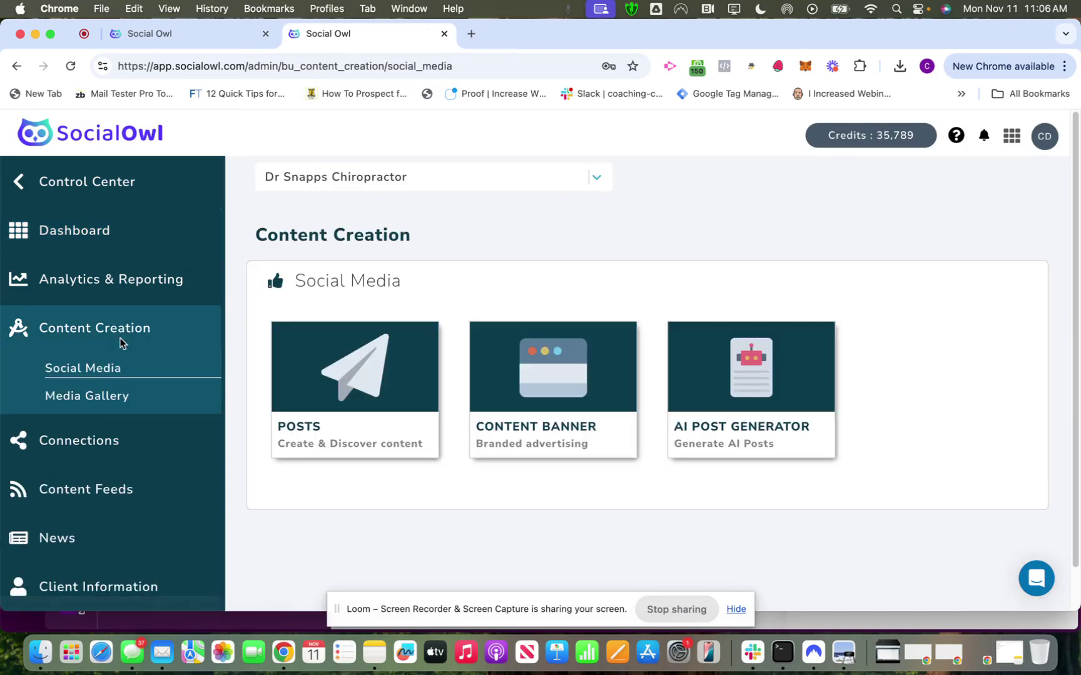
{"action": "left_click", "coordinate": [352, 400]}
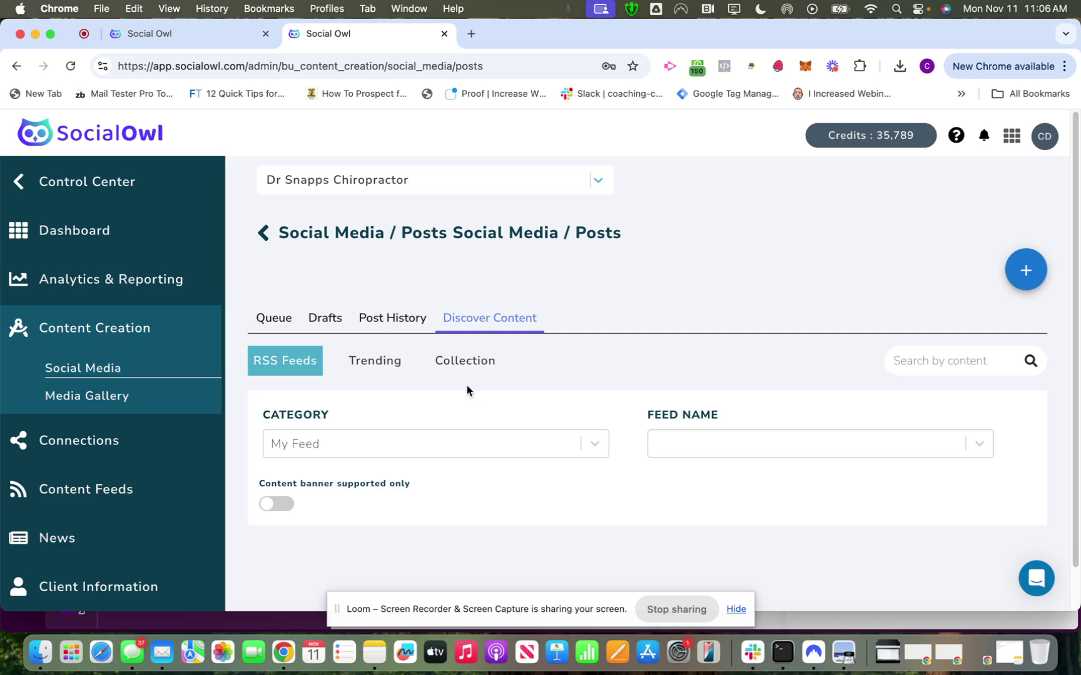
{"action": "scroll", "coordinate": [467, 387], "scroll_direction": "down", "scroll_amount": 1}
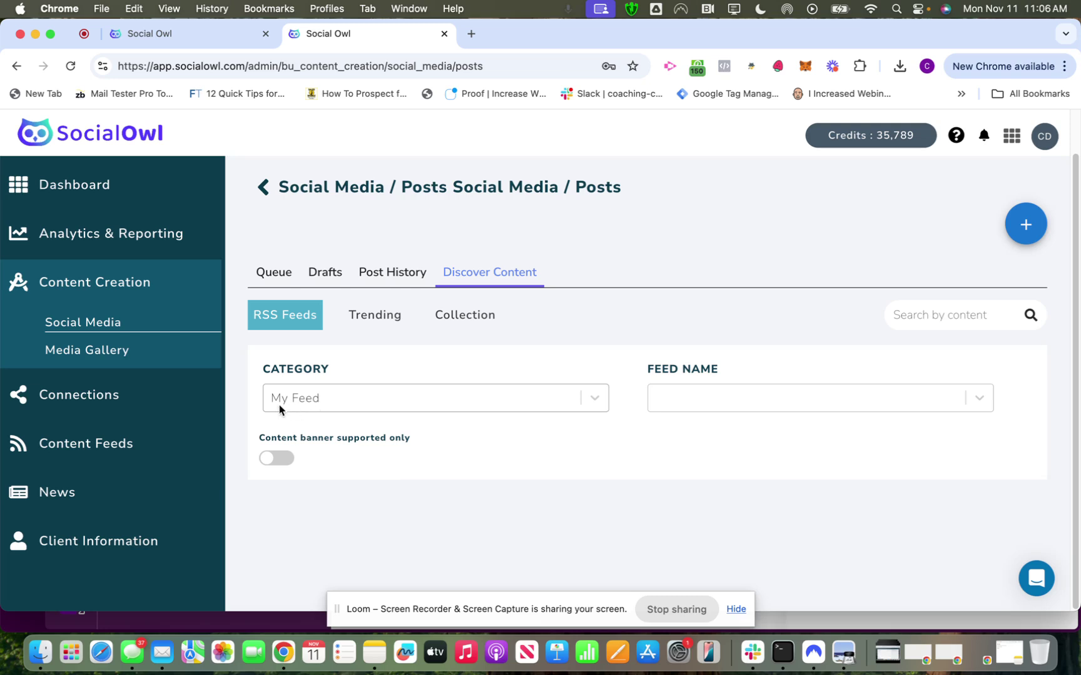
{"action": "left_click", "coordinate": [321, 411]}
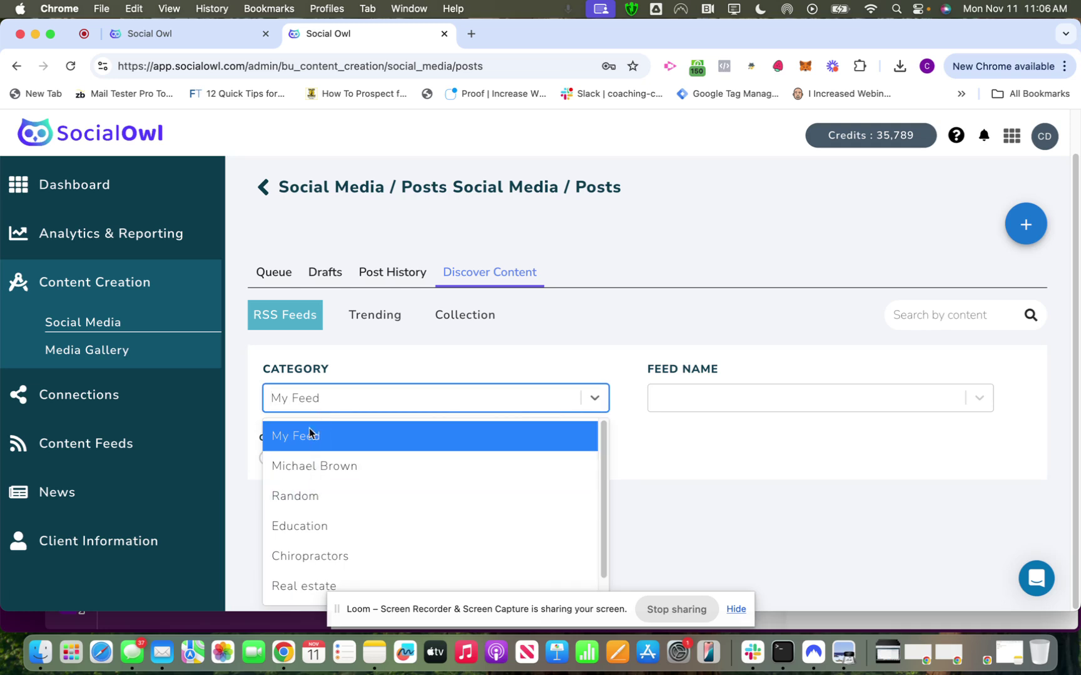
{"action": "left_click", "coordinate": [313, 399]}
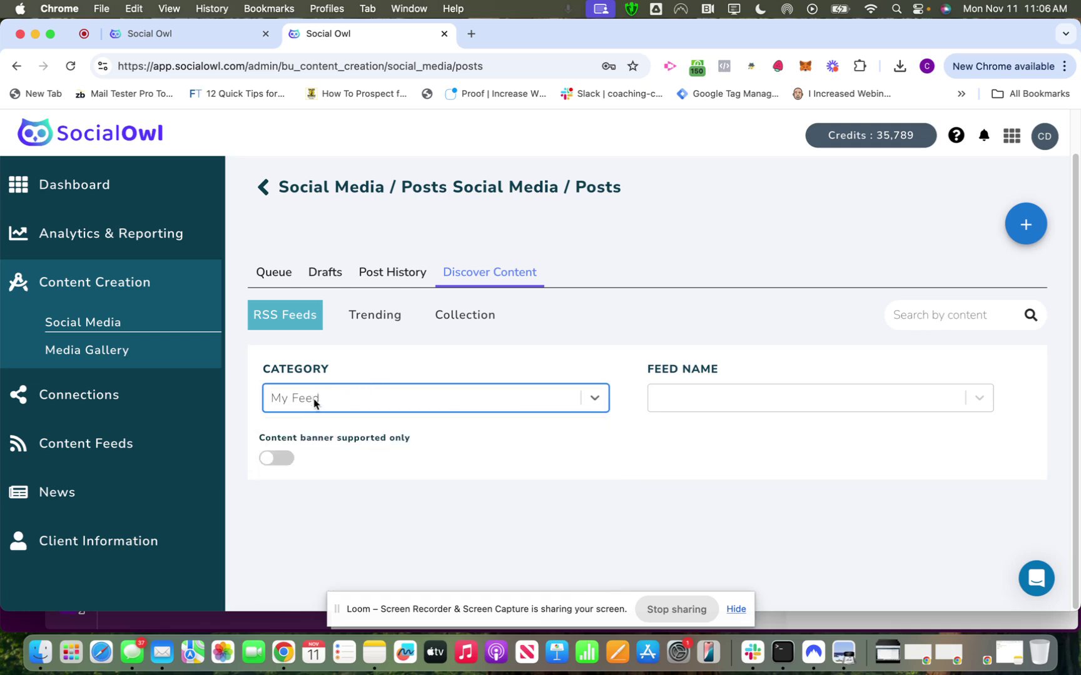
{"action": "left_click", "coordinate": [661, 405]}
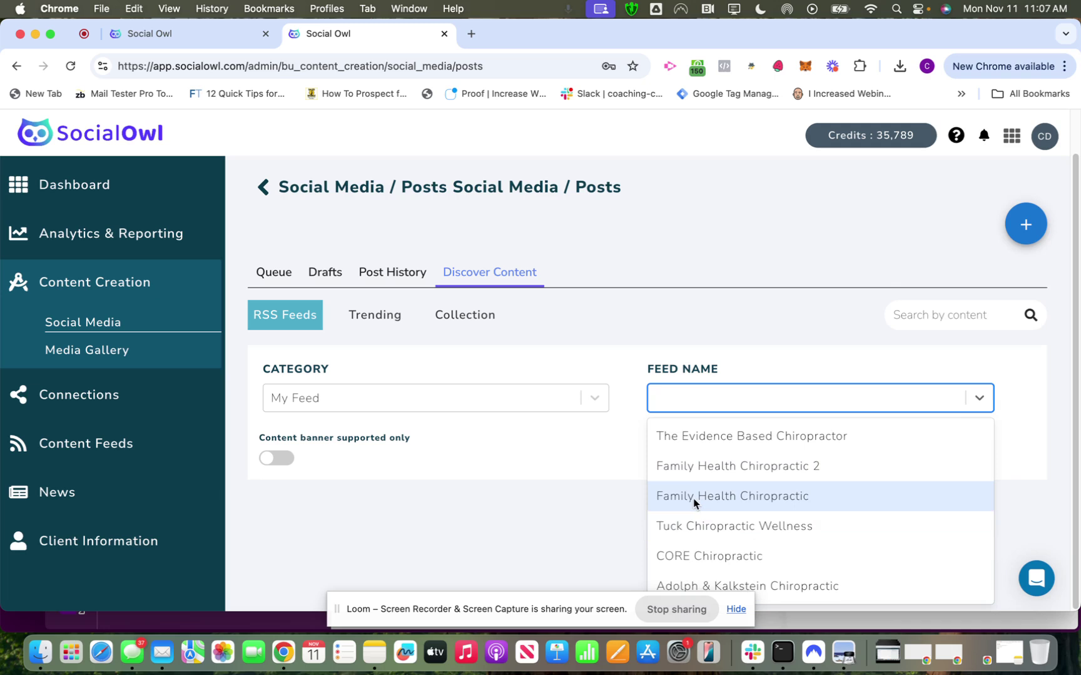
{"action": "left_click", "coordinate": [639, 359]}
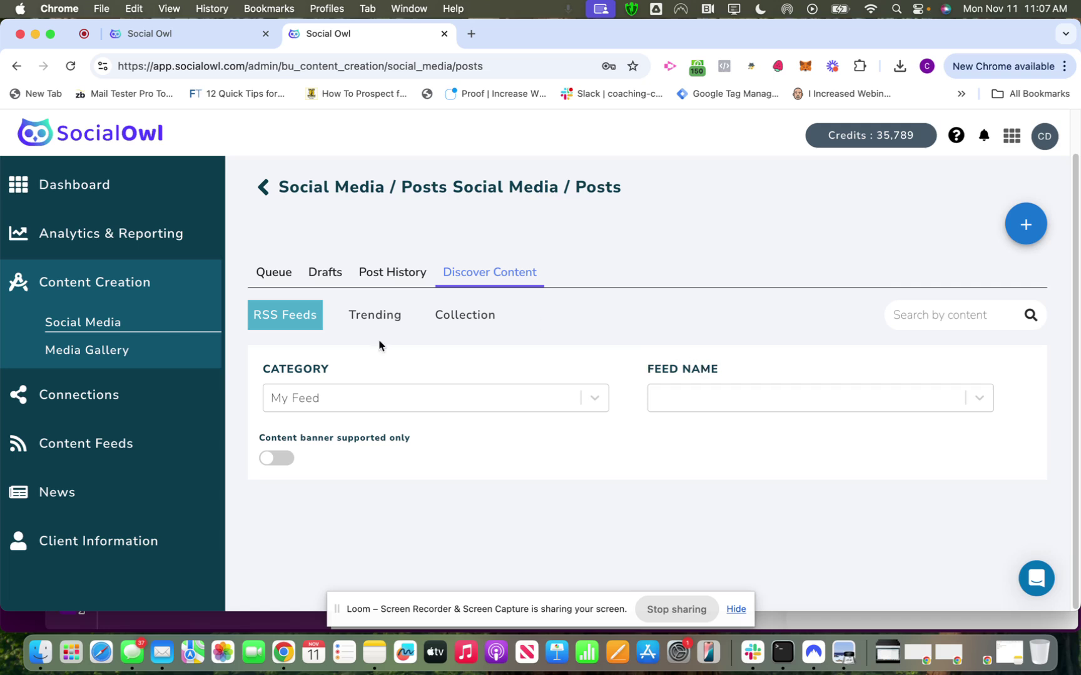
Inspect The Evidence Based Chiropractor feed's name and ?format=RSS URL, leaving it unchanged.
{"action": "left_click", "coordinate": [77, 449]}
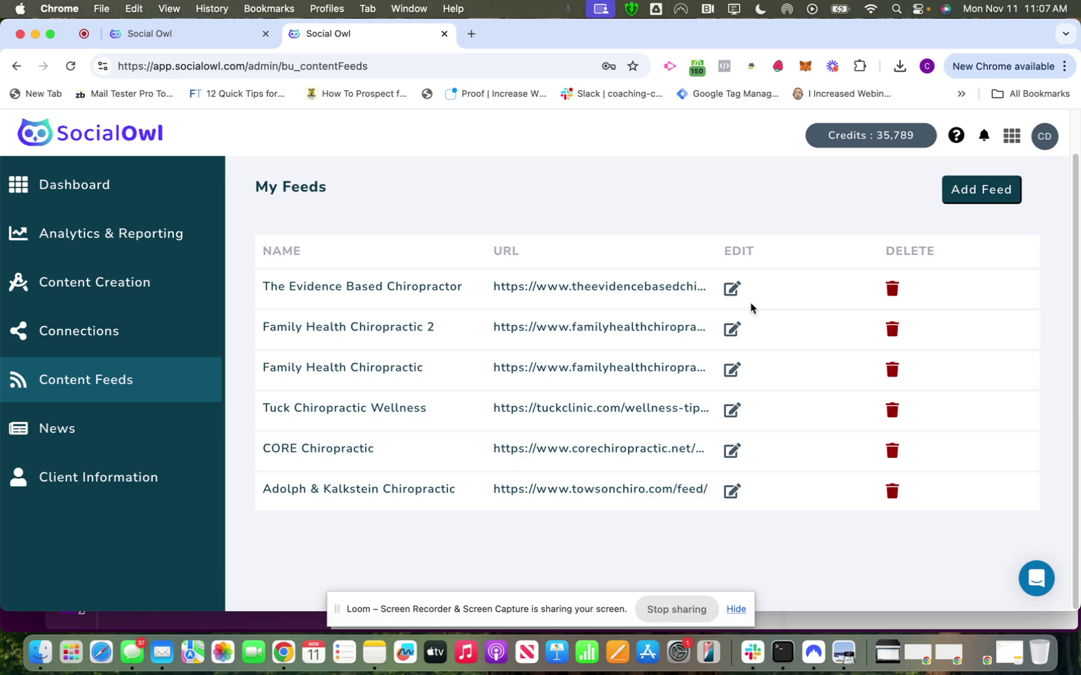
{"action": "left_click", "coordinate": [731, 289]}
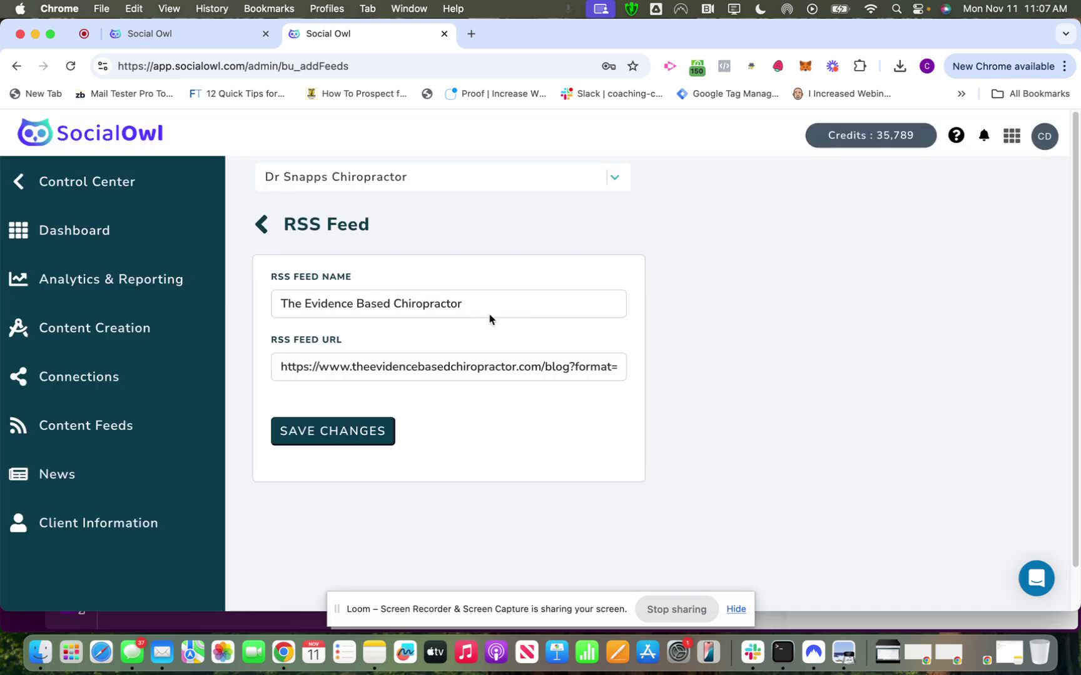
{"action": "left_click_drag", "start_coordinate": [482, 303], "coordinate": [296, 303]}
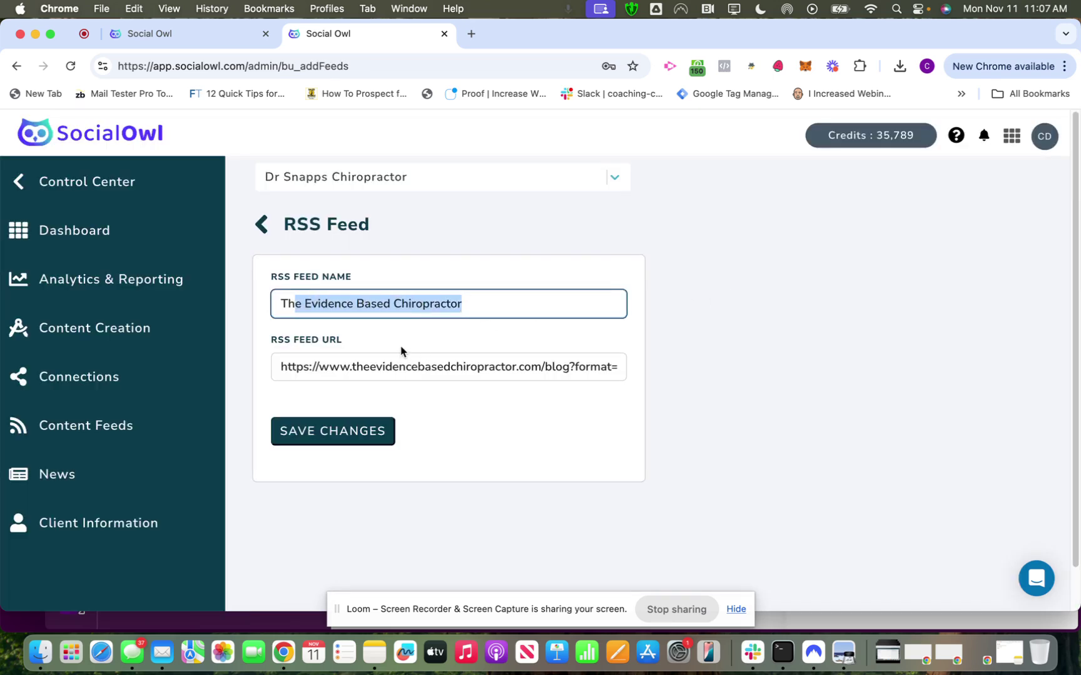
{"action": "left_click", "coordinate": [401, 351]}
{"action": "left_click_drag", "start_coordinate": [277, 366], "coordinate": [650, 380]}
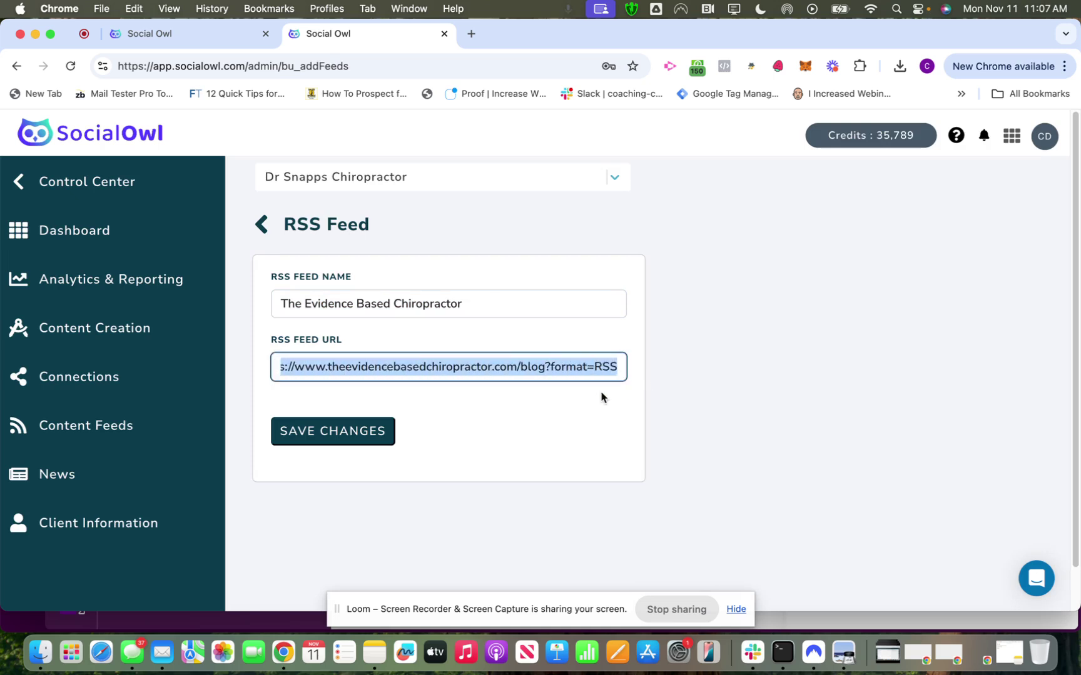
{"action": "left_click", "coordinate": [561, 400]}
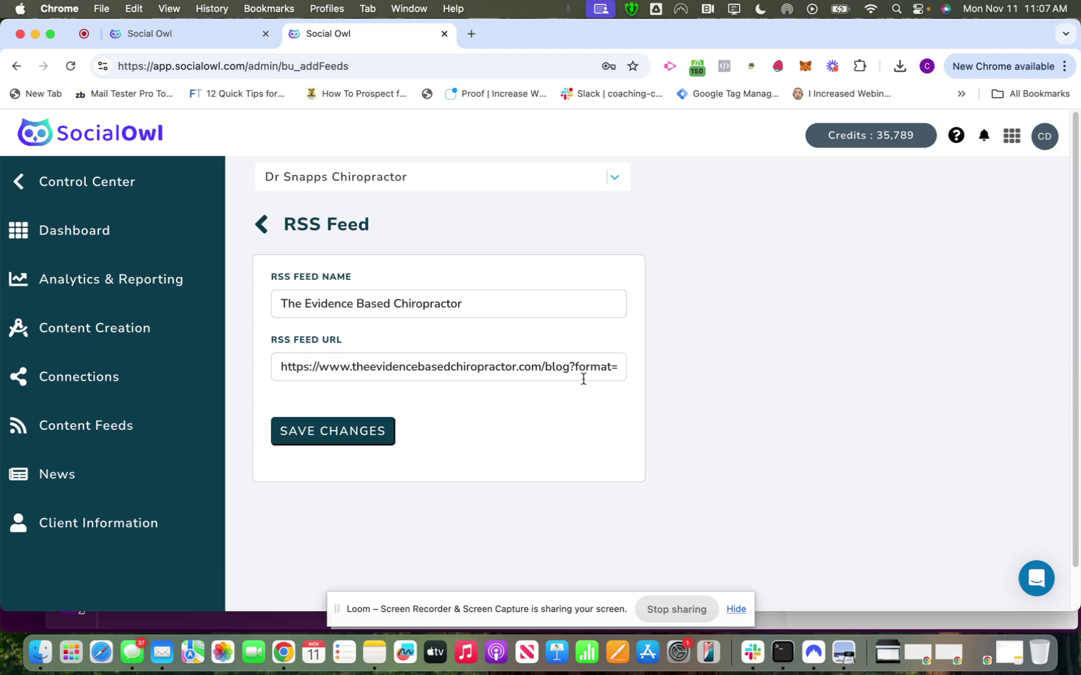
{"action": "left_click_drag", "start_coordinate": [579, 368], "coordinate": [625, 369]}
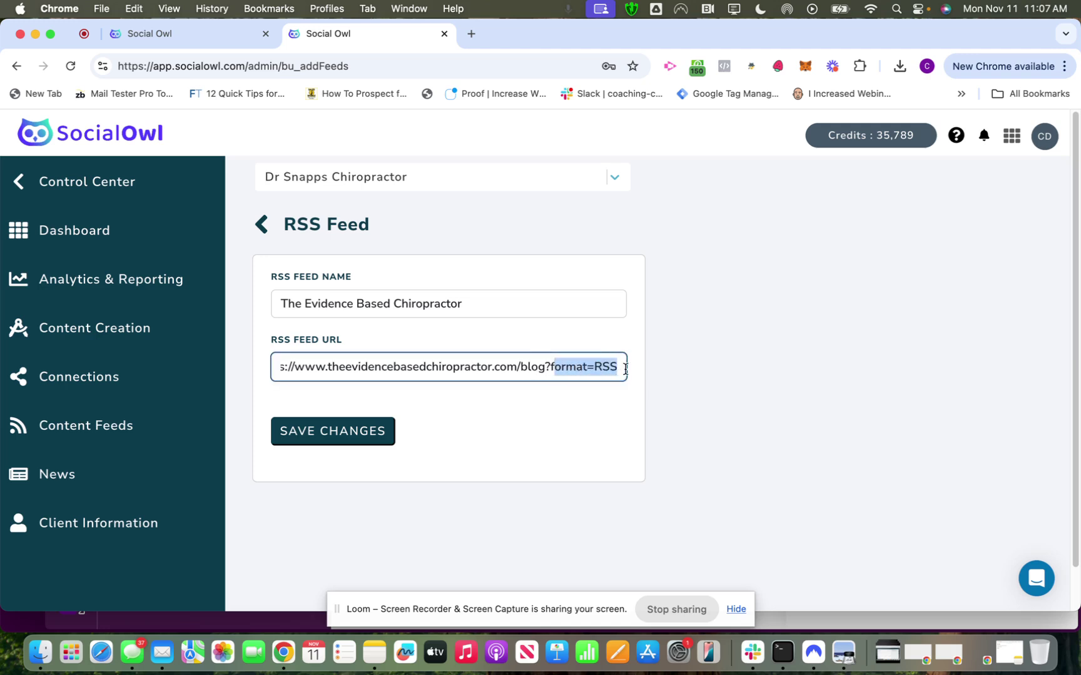
{"action": "left_click_drag", "start_coordinate": [545, 368], "coordinate": [623, 368]}
{"action": "left_click", "coordinate": [597, 406]}
{"action": "left_click", "coordinate": [262, 229]}
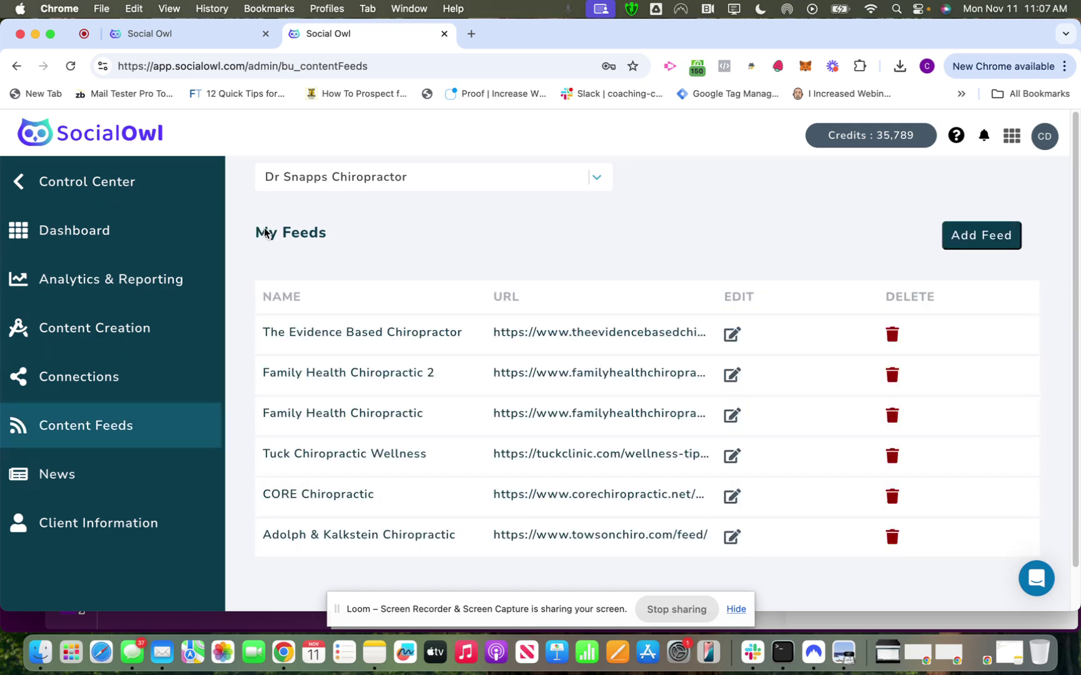
Inspect the Tuck Chiropractic Wellness feed URL without changes and return to My Feeds.
{"action": "left_click", "coordinate": [732, 456]}
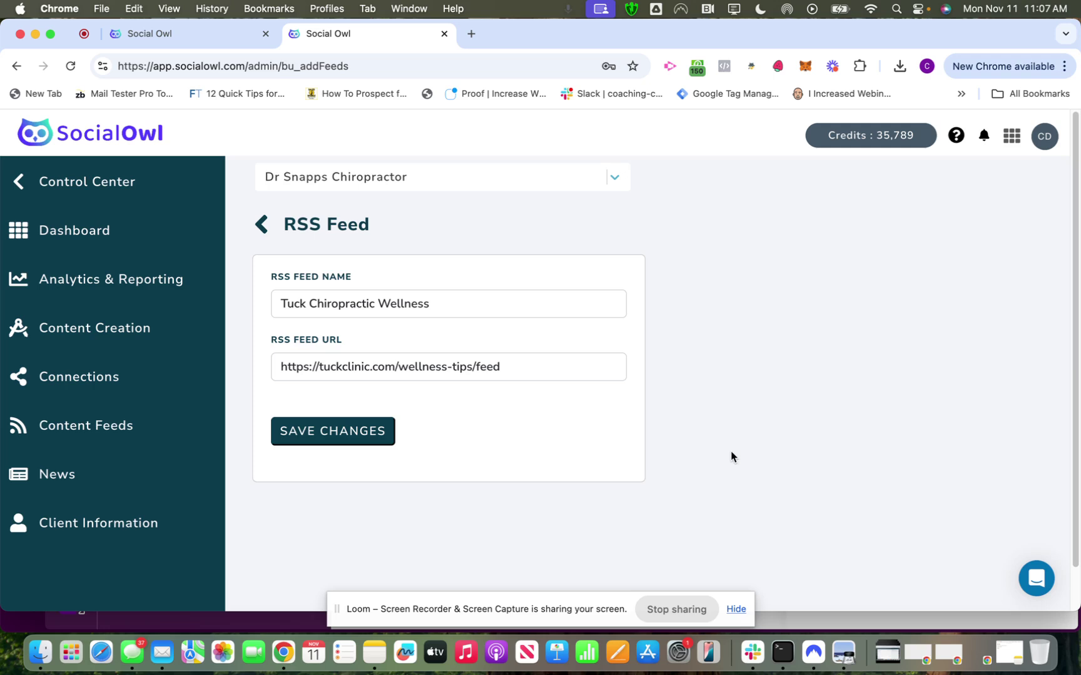
{"action": "left_click", "coordinate": [509, 366]}
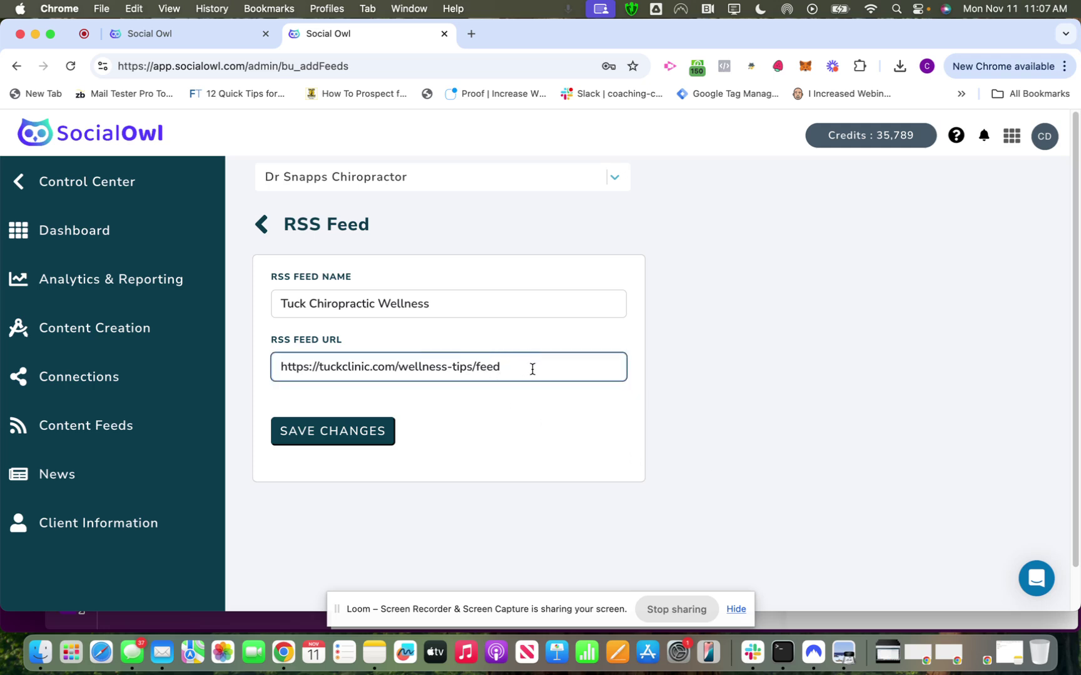
{"action": "left_click", "coordinate": [507, 333]}
{"action": "left_click", "coordinate": [263, 225]}
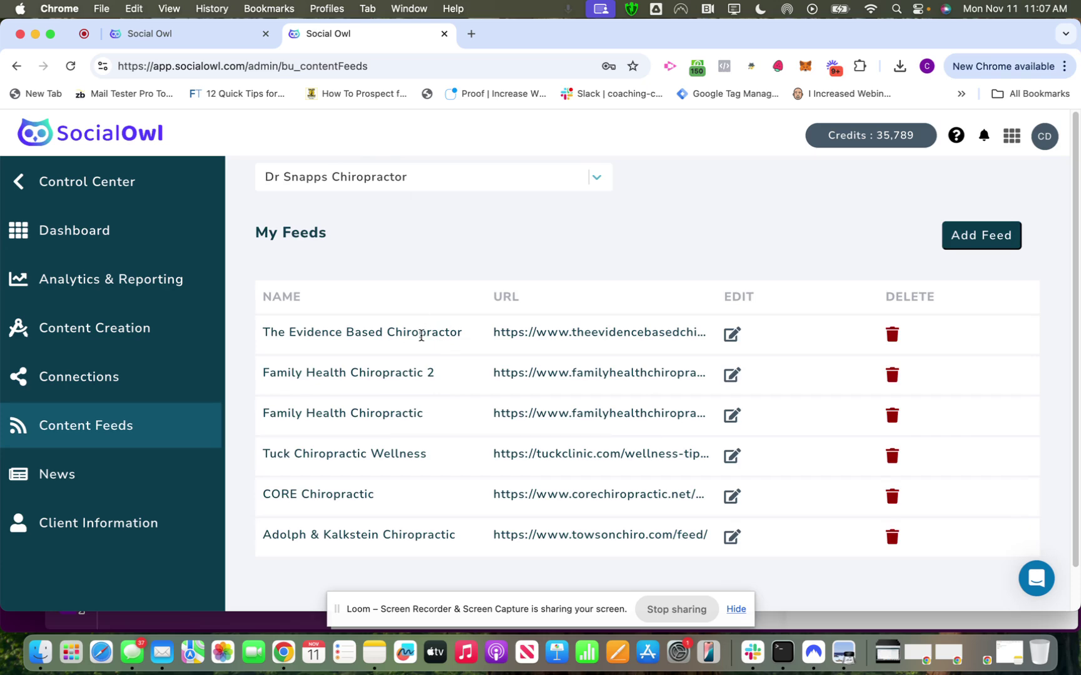
Return to the Discover Content RSS Feeds view under Content Creation posts.
{"action": "left_click", "coordinate": [144, 330]}
{"action": "left_click", "coordinate": [356, 404]}
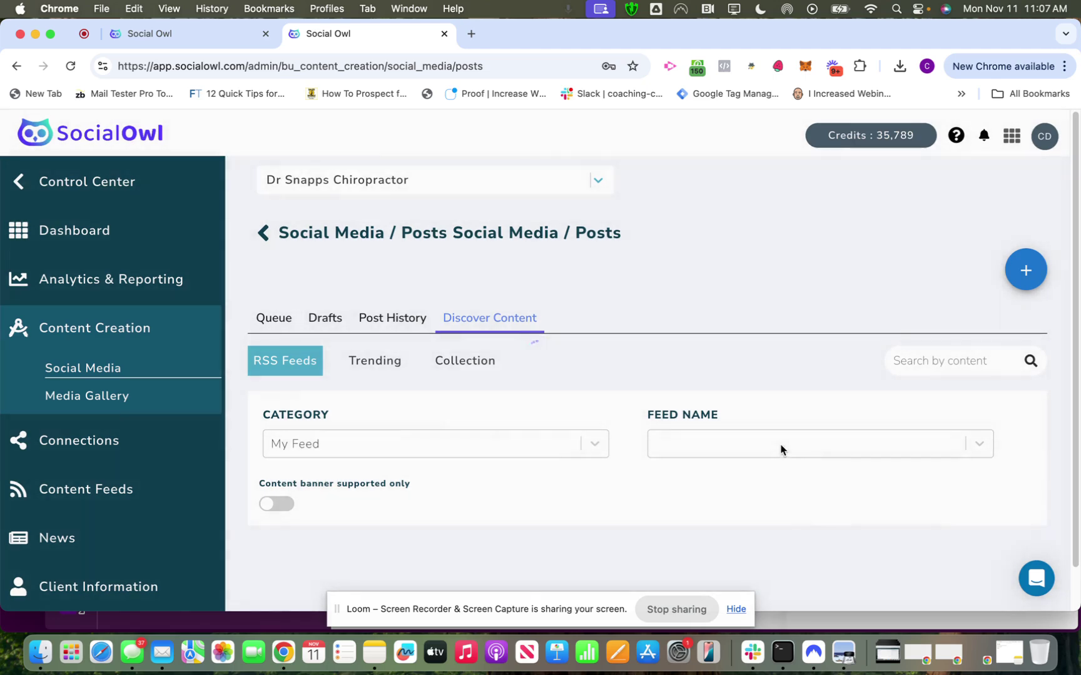
{"action": "scroll", "coordinate": [744, 368], "scroll_direction": "down", "scroll_amount": 2}
Set Feed Name to Family Health Chiropractic and scroll through its article cards.
{"action": "left_click", "coordinate": [731, 392]}
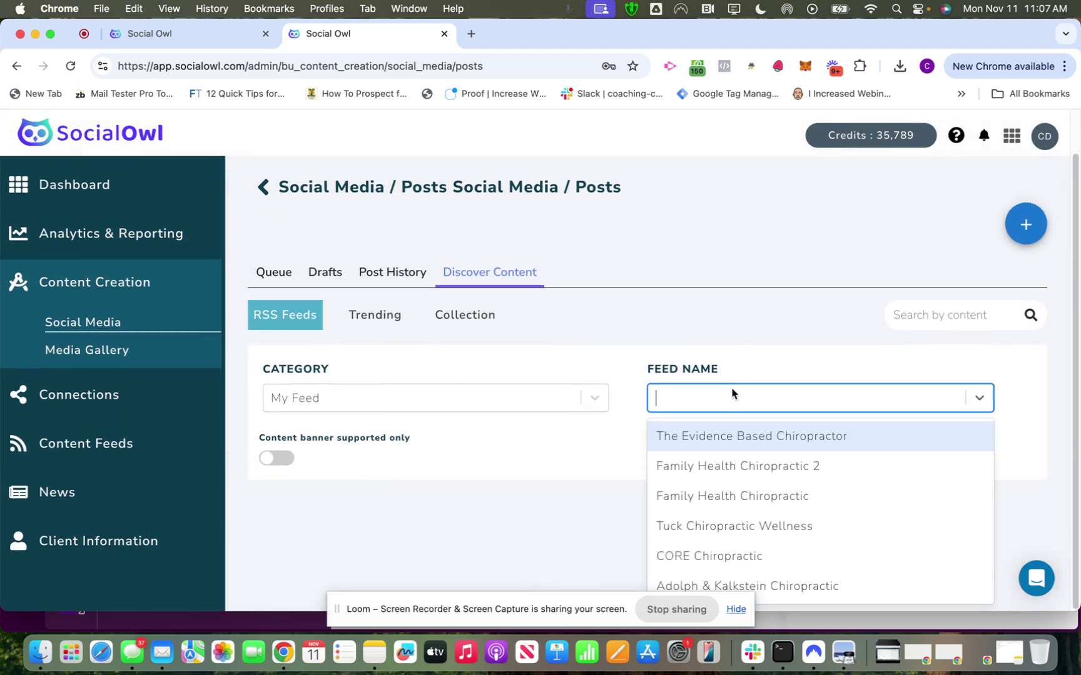
{"action": "left_click", "coordinate": [718, 495]}
{"action": "scroll", "coordinate": [566, 451], "scroll_direction": "down", "scroll_amount": 5}
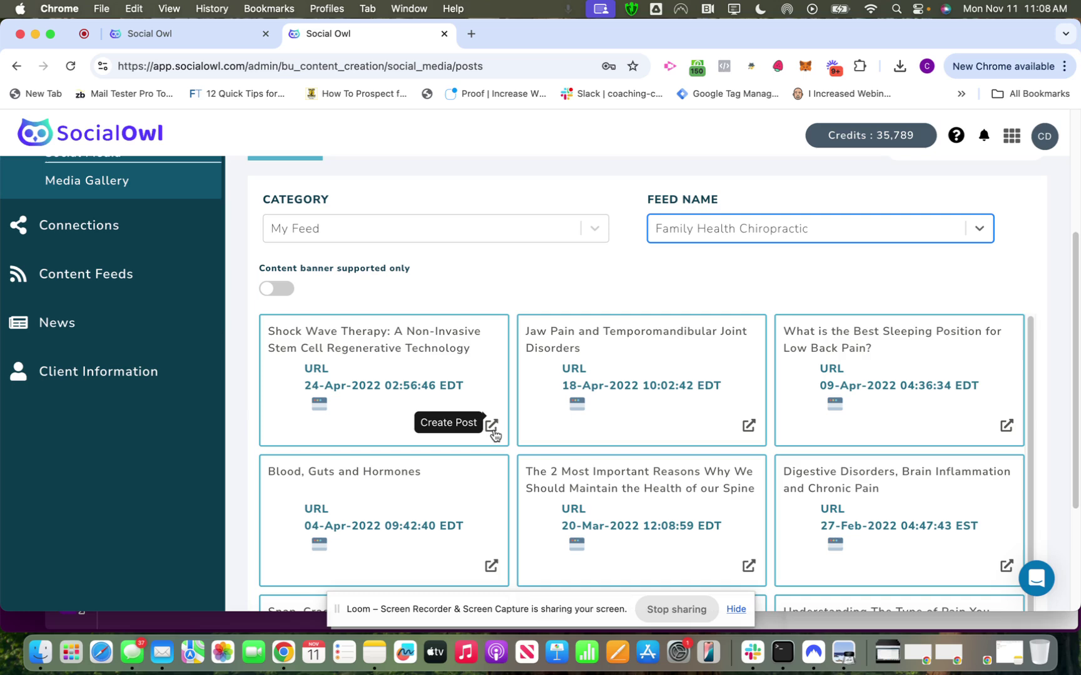
{"action": "scroll", "coordinate": [494, 435], "scroll_direction": "down", "scroll_amount": 3}
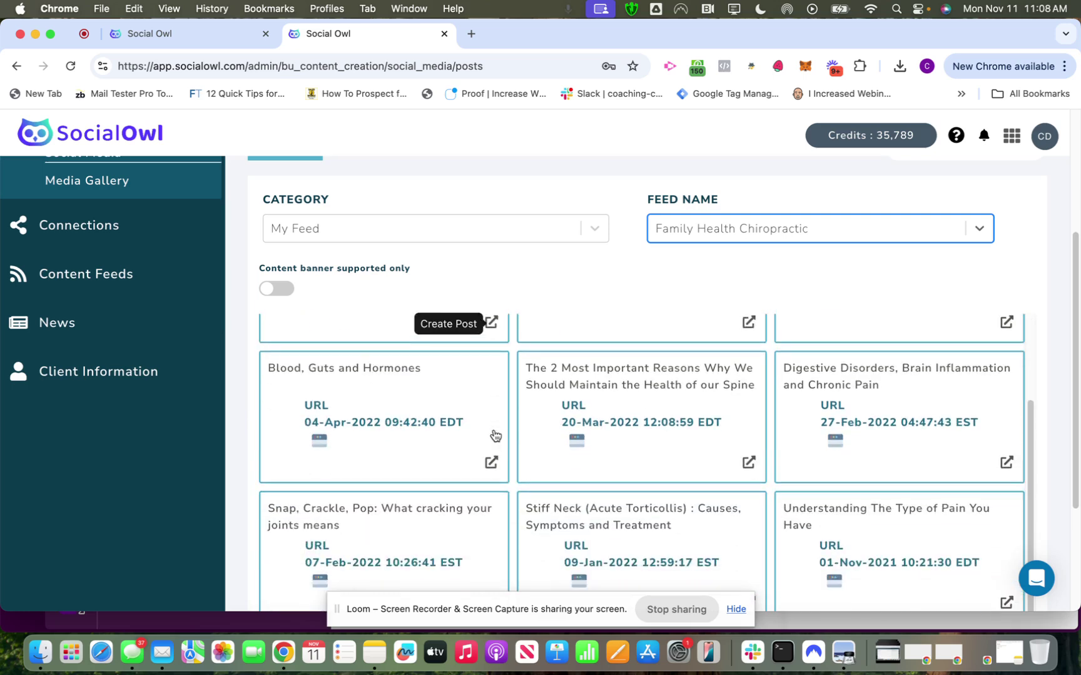
{"action": "scroll", "coordinate": [494, 435], "scroll_direction": "up", "scroll_amount": 3}
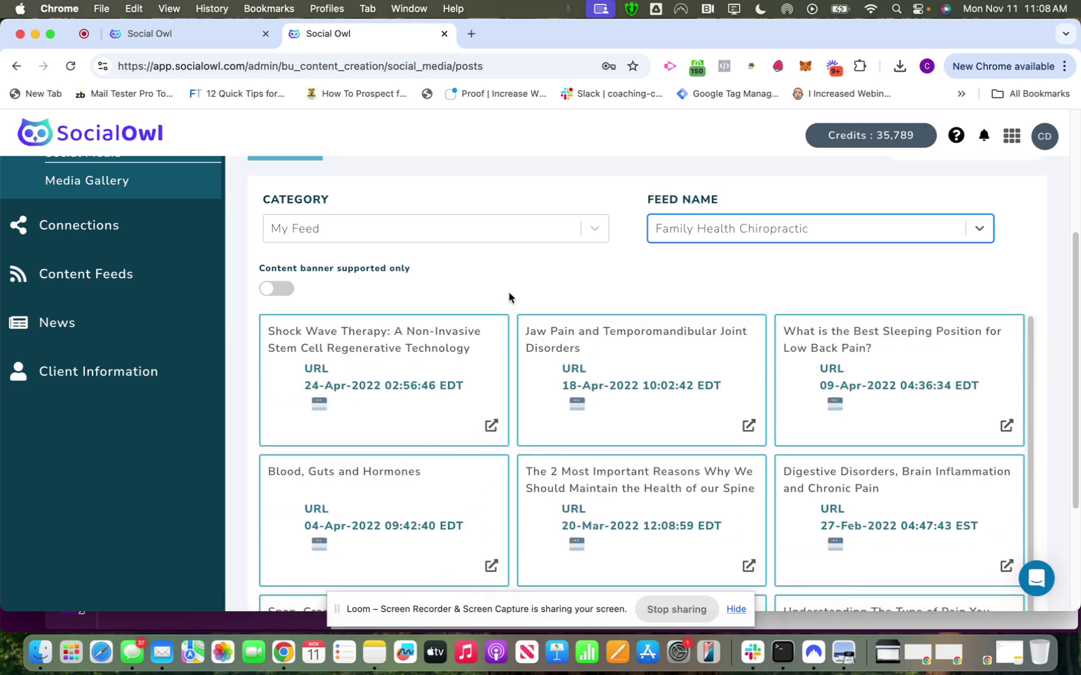
{"action": "scroll", "coordinate": [510, 297], "scroll_direction": "up", "scroll_amount": 3}
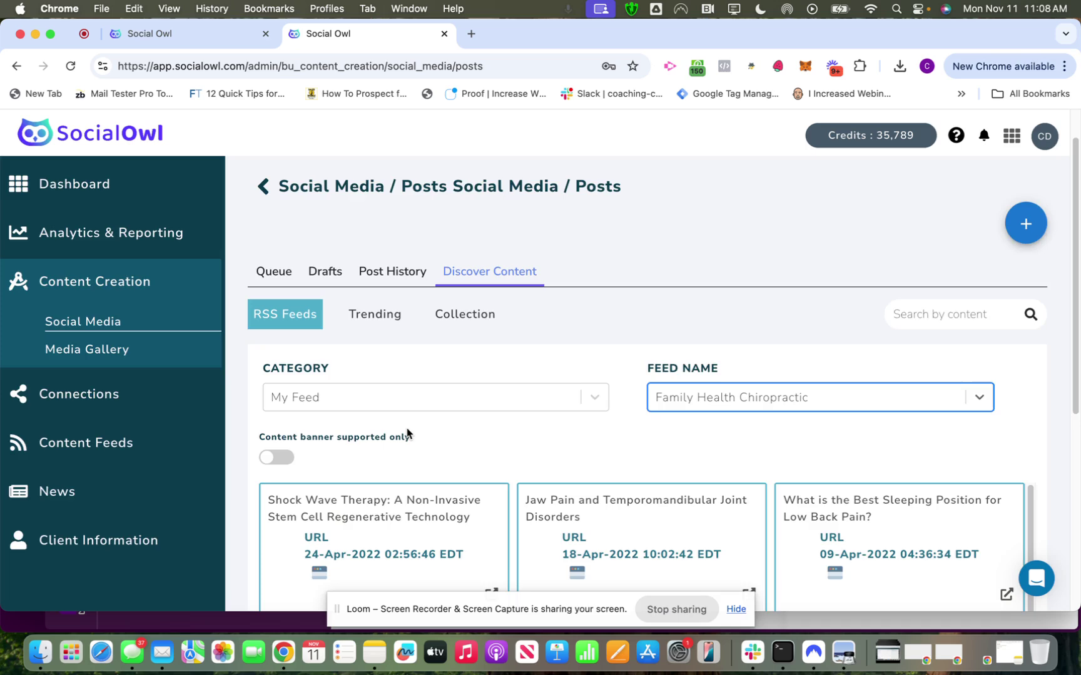
{"action": "scroll", "coordinate": [406, 434], "scroll_direction": "down", "scroll_amount": 2}
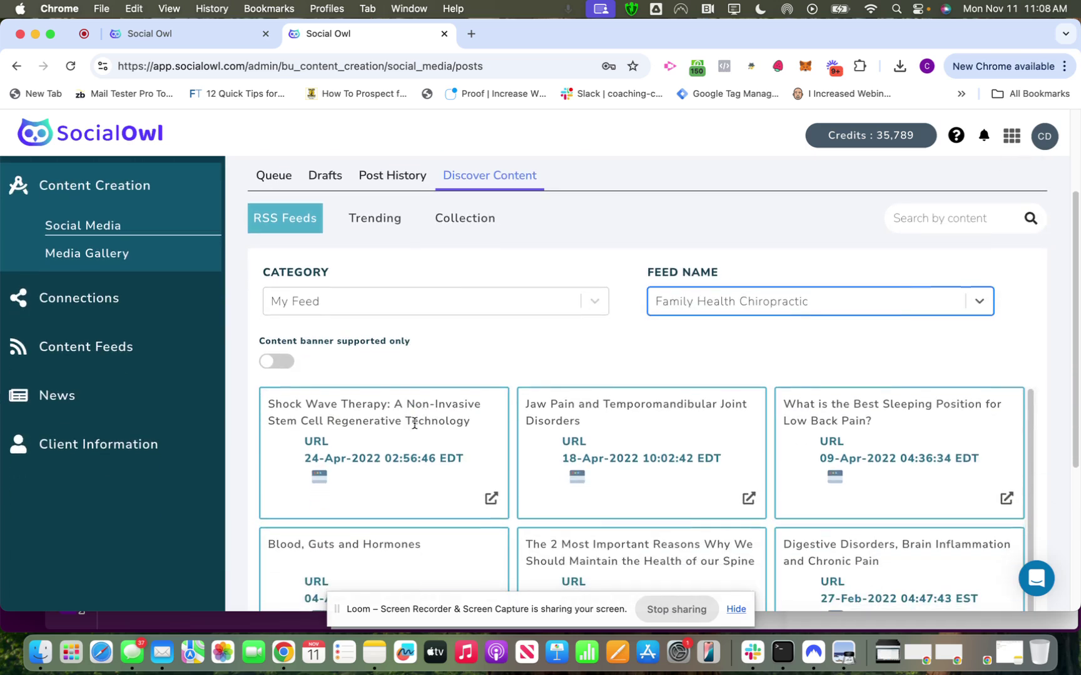
{"action": "scroll", "coordinate": [415, 422], "scroll_direction": "up", "scroll_amount": 3}
Start a new post targeting the Dr Snapps Chiropractor Facebook page.
{"action": "mouse_move", "coordinate": [1024, 281]}
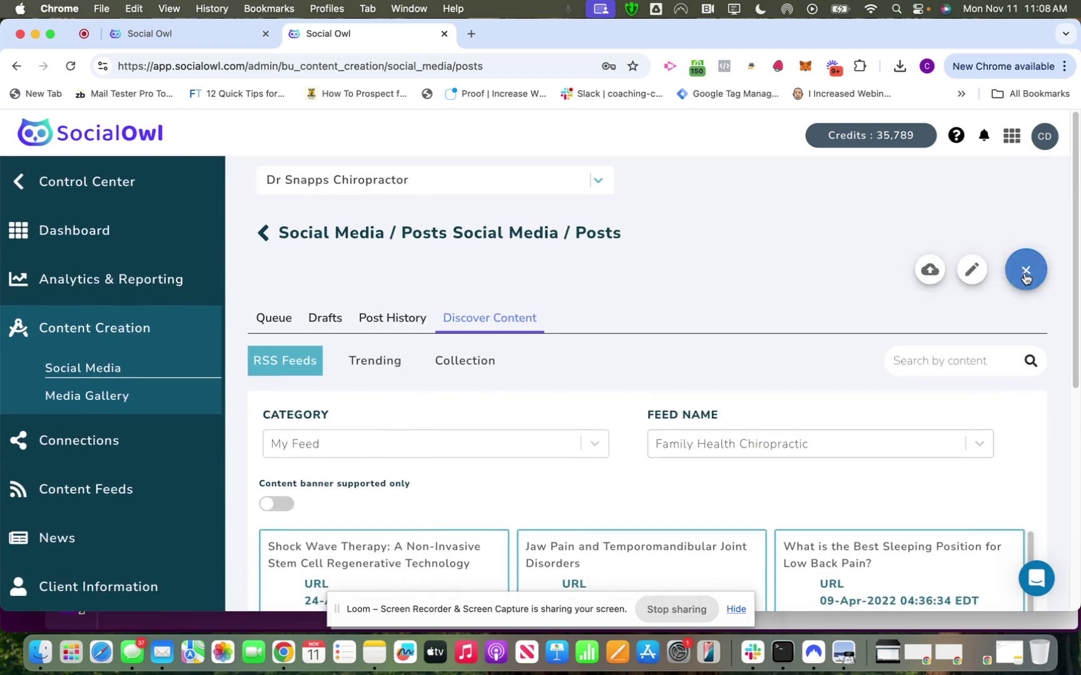
{"action": "left_click", "coordinate": [972, 277]}
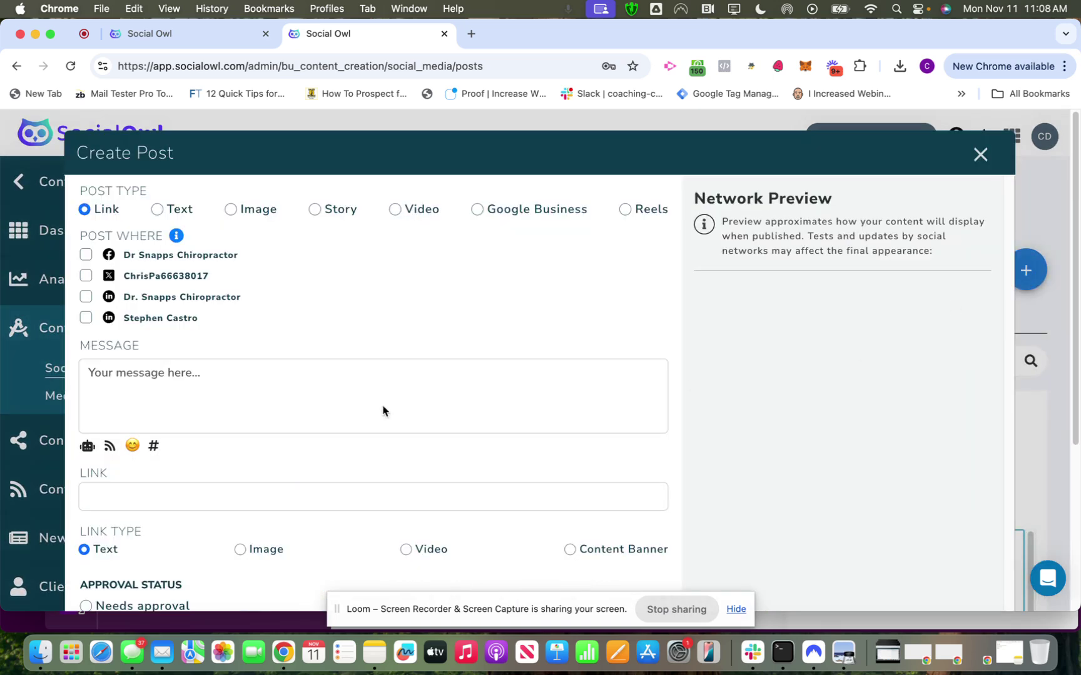
{"action": "left_click", "coordinate": [86, 254]}
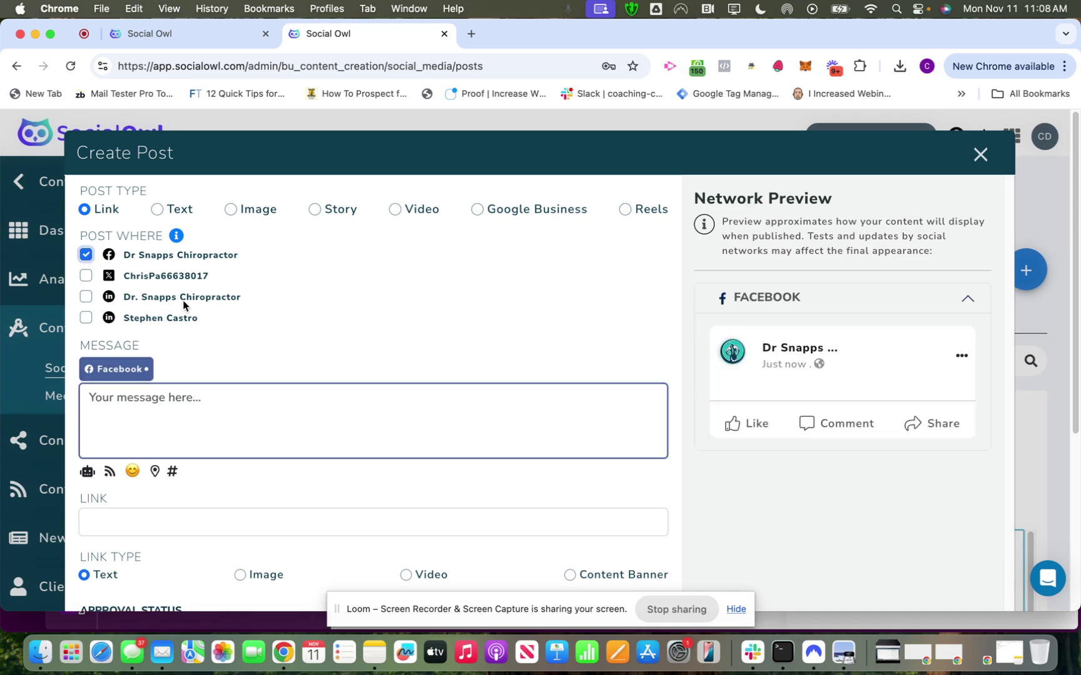
Insert the Jaw Pain article from the Family Health Chiropractic RSS feed into the post.
{"action": "left_click", "coordinate": [109, 473]}
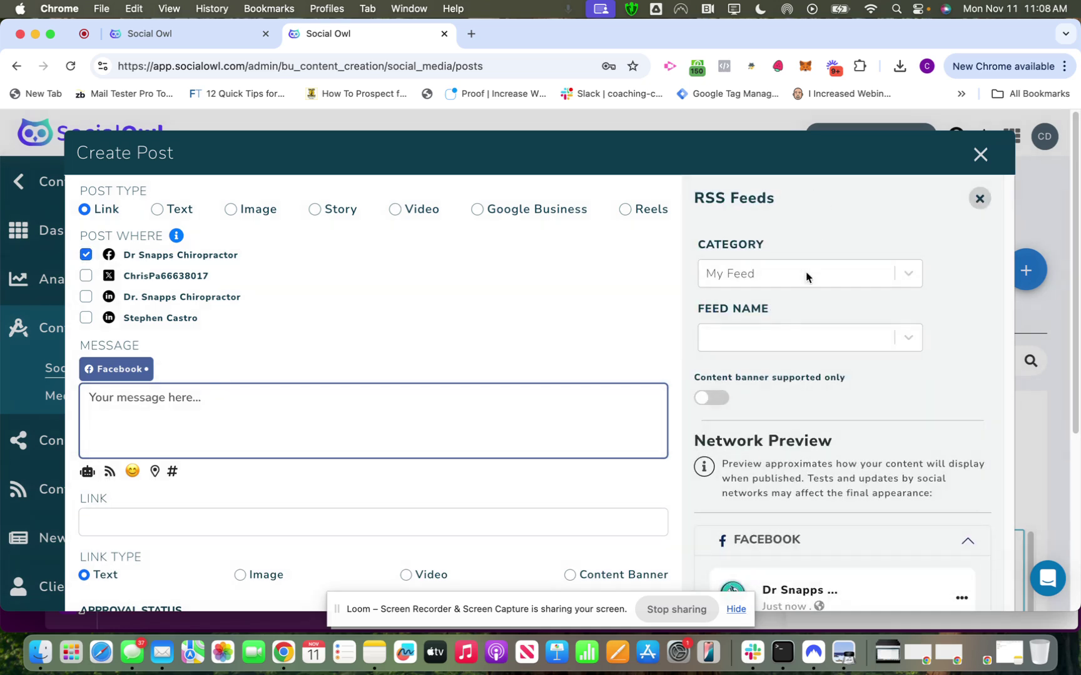
{"action": "left_click", "coordinate": [728, 345]}
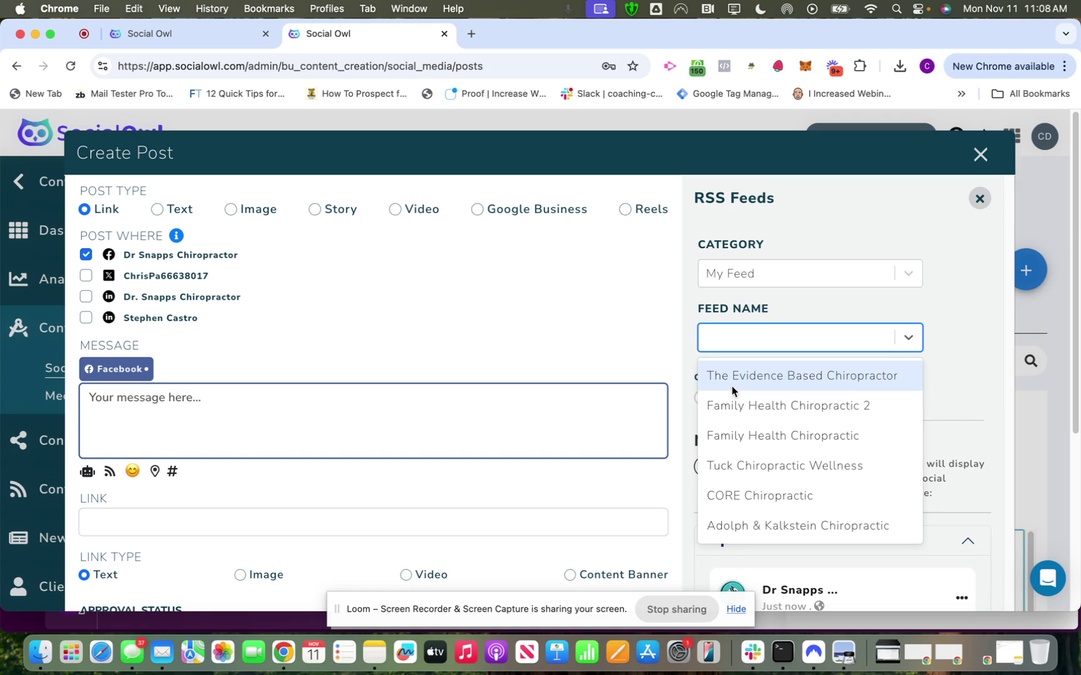
{"action": "left_click", "coordinate": [726, 425]}
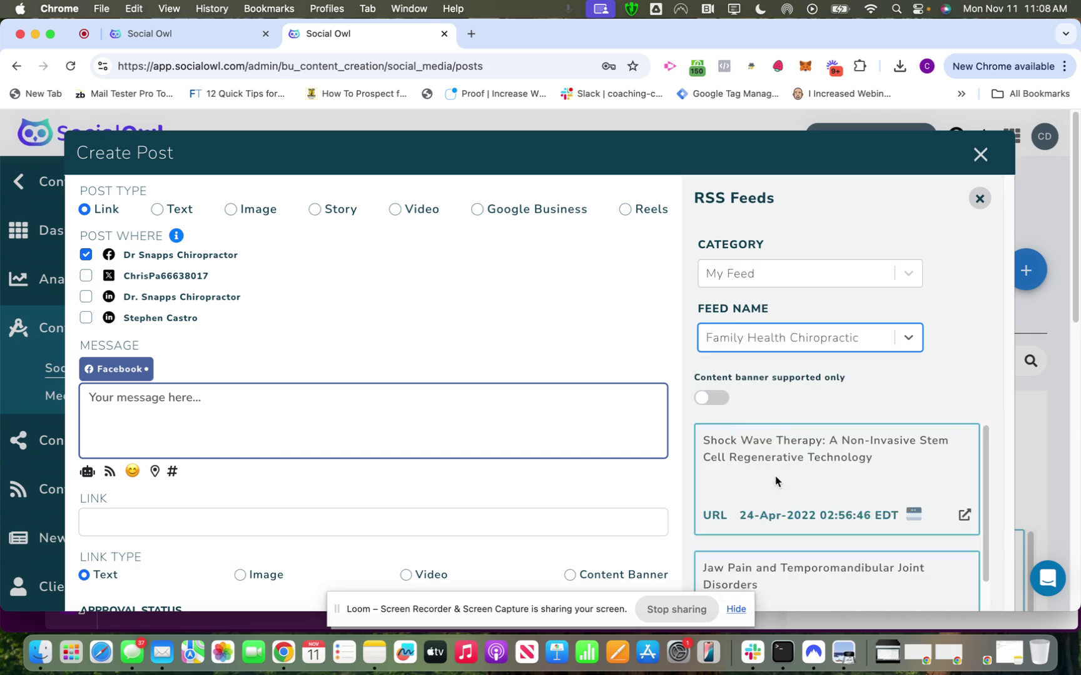
{"action": "scroll", "coordinate": [779, 504], "scroll_direction": "down", "scroll_amount": 3}
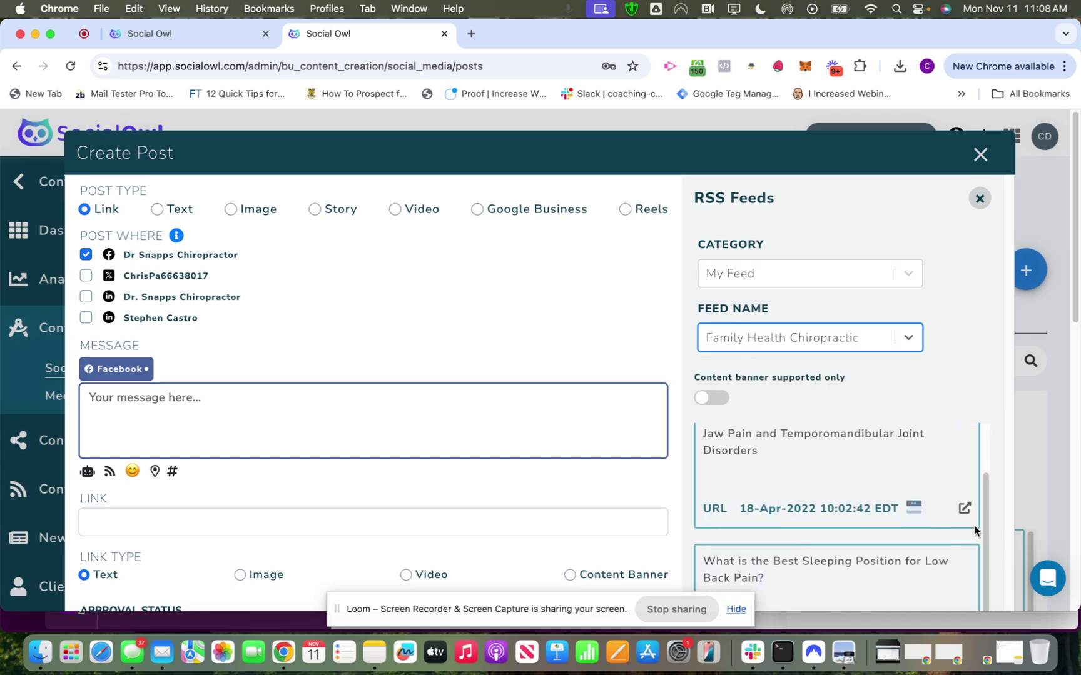
{"action": "left_click", "coordinate": [965, 509]}
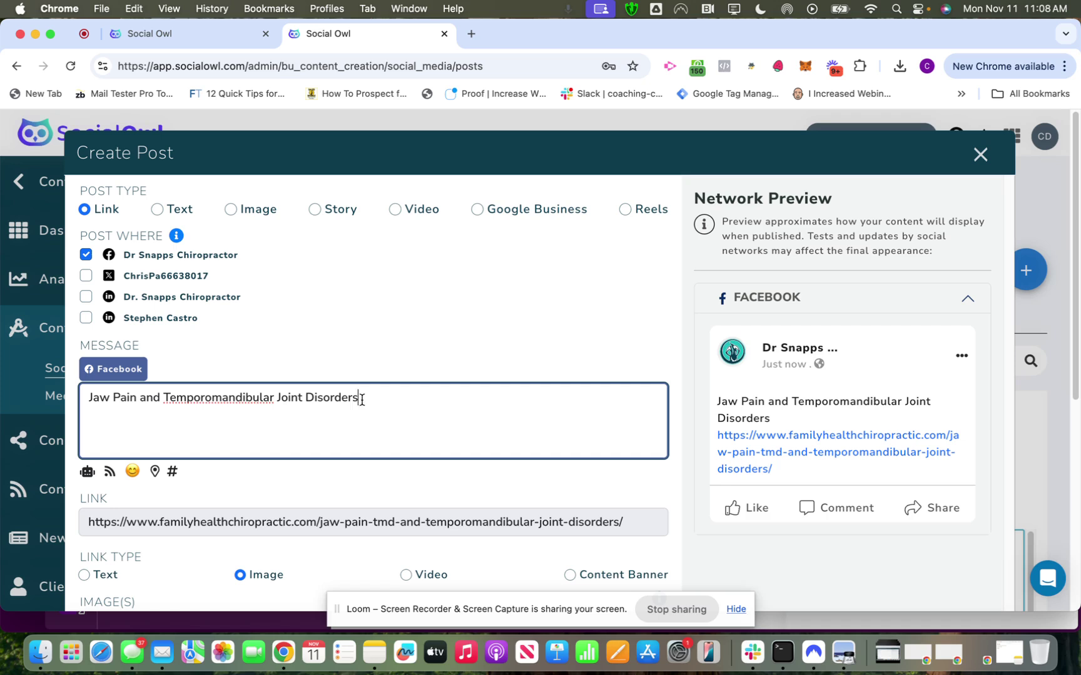
Review the Jaw Pain and Temporomandibular Joint Disorders message text and post options.
{"action": "left_click_drag", "start_coordinate": [365, 399], "coordinate": [237, 381]}
{"action": "left_click", "coordinate": [212, 437]}
{"action": "left_click", "coordinate": [85, 396]}
{"action": "left_click_drag", "start_coordinate": [85, 396], "coordinate": [327, 416]}
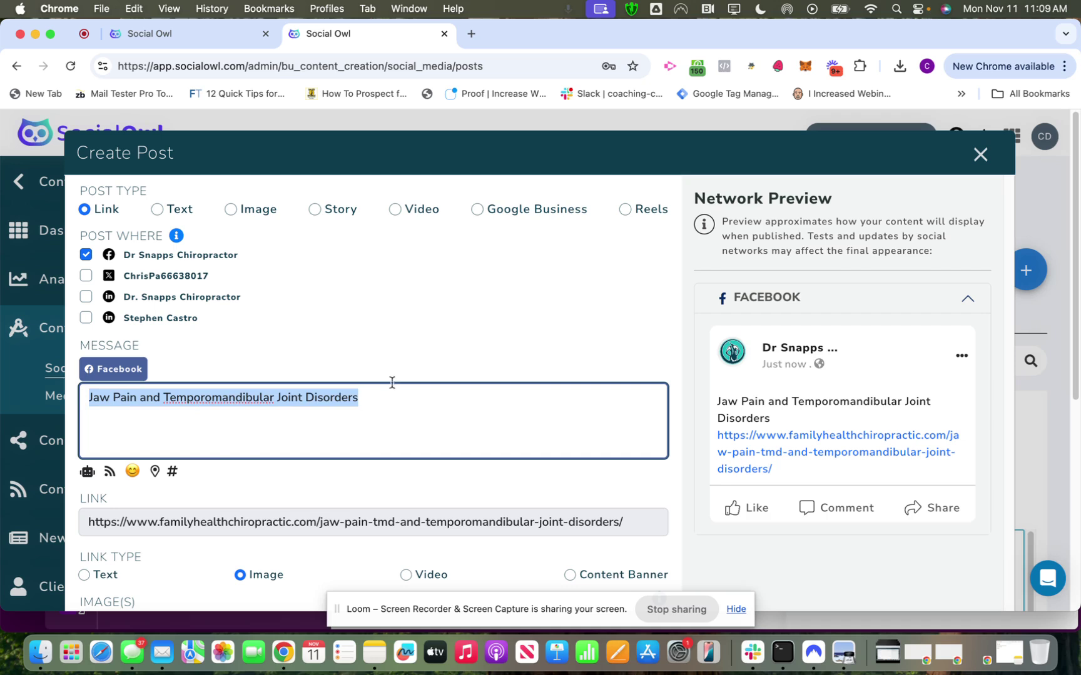
{"action": "left_click", "coordinate": [379, 398]}
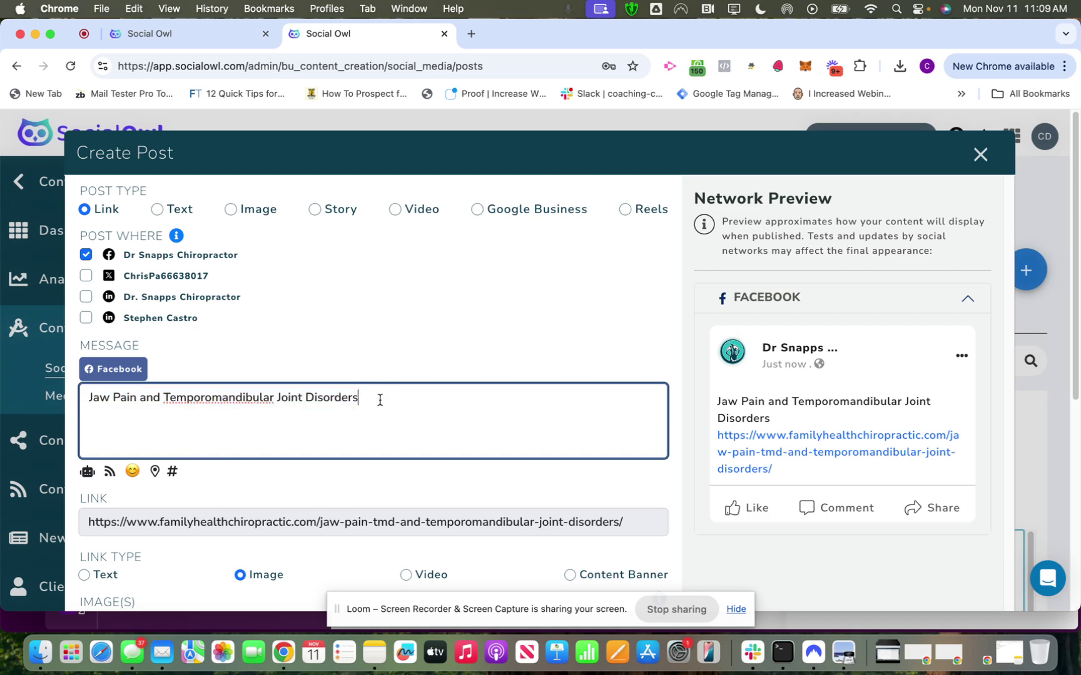
{"action": "scroll", "coordinate": [380, 400], "scroll_direction": "down", "scroll_amount": 4}
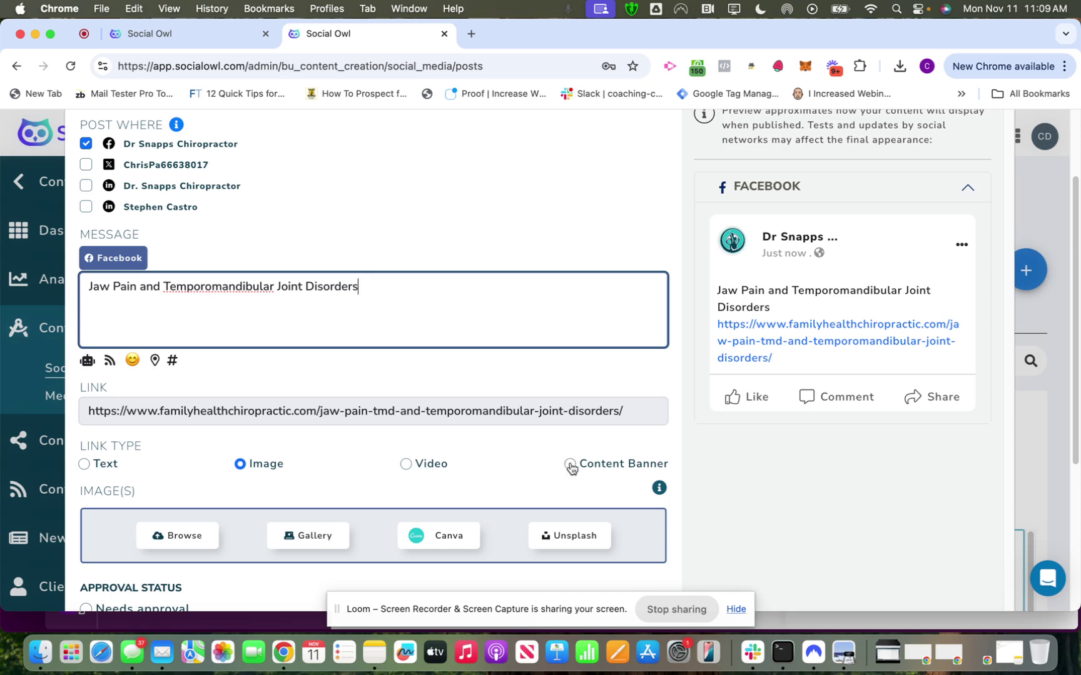
{"action": "scroll", "coordinate": [570, 468], "scroll_direction": "down", "scroll_amount": 5}
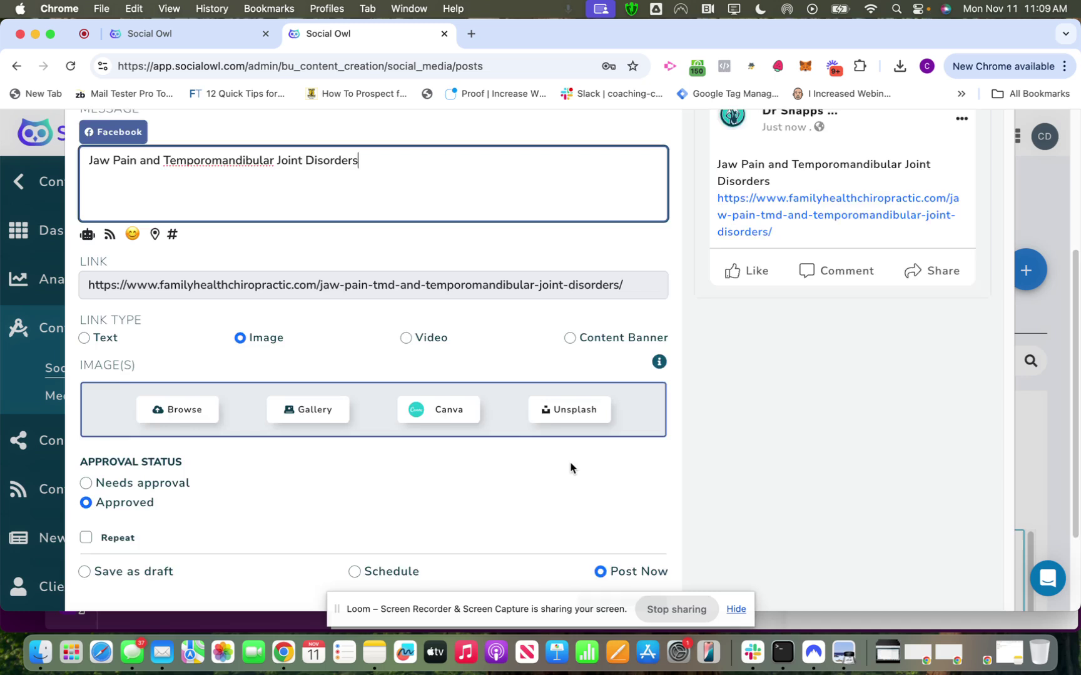
{"action": "scroll", "coordinate": [571, 468], "scroll_direction": "down", "scroll_amount": 3}
Switch the post to Schedule with publish date November 16 and time 12:00 PM.
{"action": "left_click", "coordinate": [405, 492]}
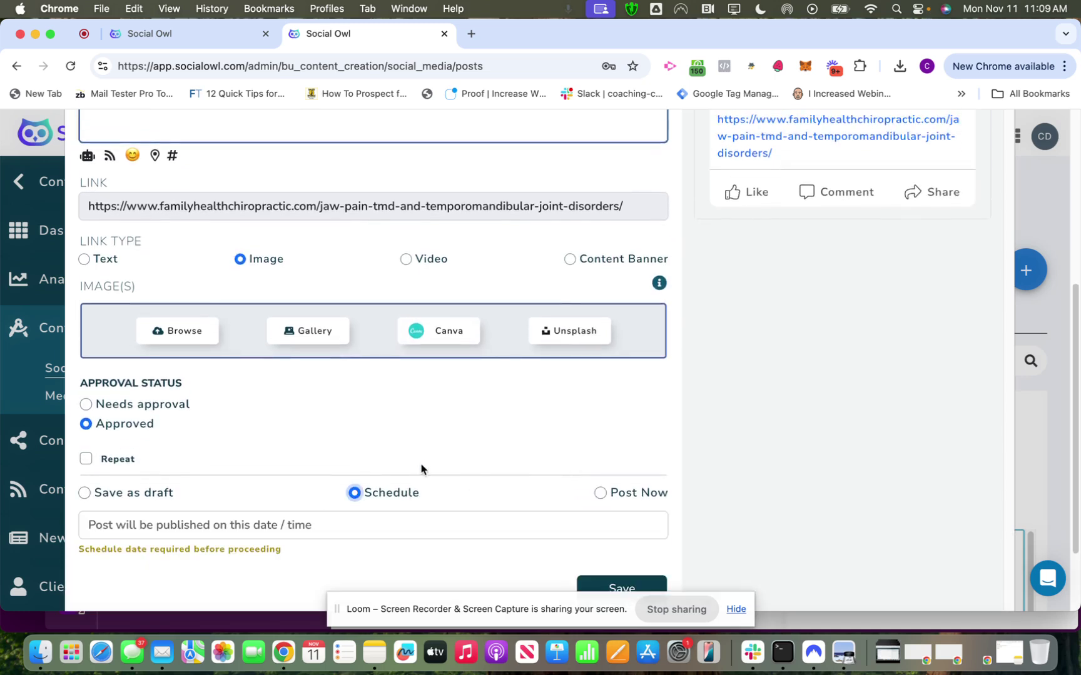
{"action": "left_click", "coordinate": [296, 525]}
{"action": "left_click", "coordinate": [248, 411]}
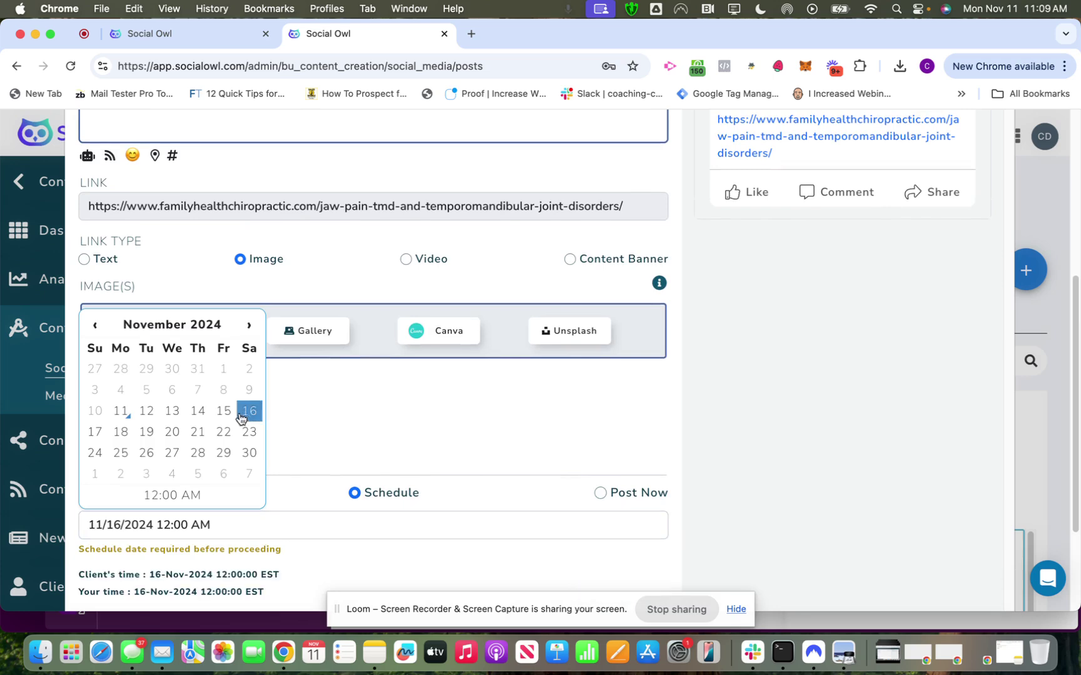
{"action": "left_click", "coordinate": [175, 494]}
{"action": "left_click", "coordinate": [204, 442]}
{"action": "left_click", "coordinate": [333, 443]}
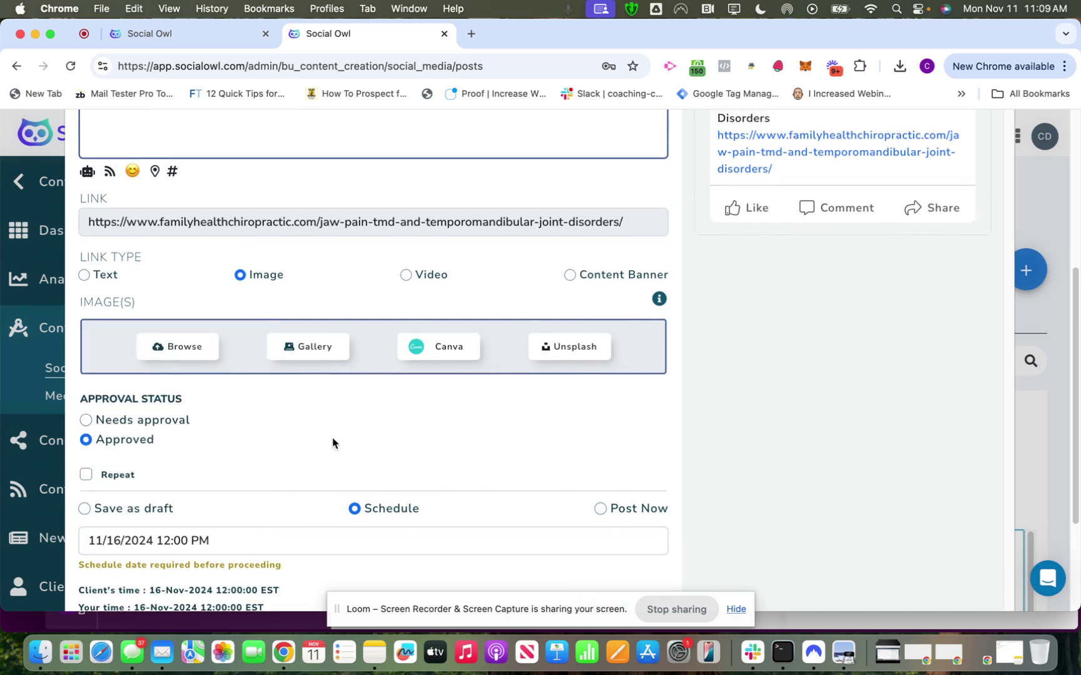
{"action": "scroll", "coordinate": [332, 442], "scroll_direction": "up", "scroll_amount": 5}
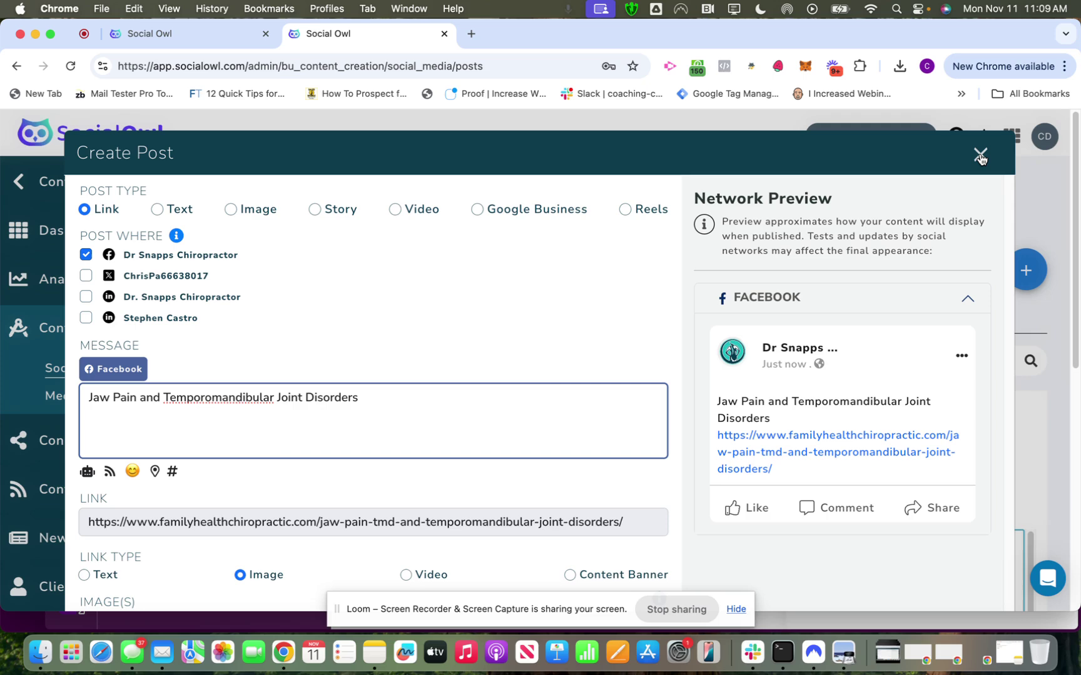
Close the Create Post form and switch Discover Content to the Trending view.
{"action": "left_click", "coordinate": [979, 155]}
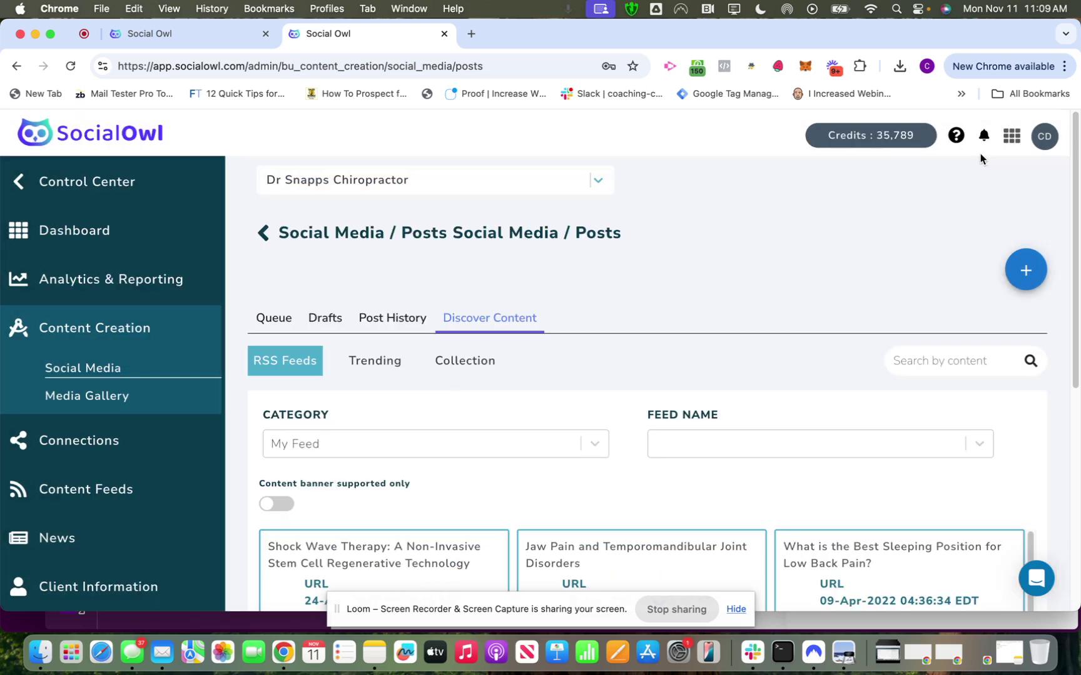
{"action": "scroll", "coordinate": [378, 370], "scroll_direction": "down", "scroll_amount": 3}
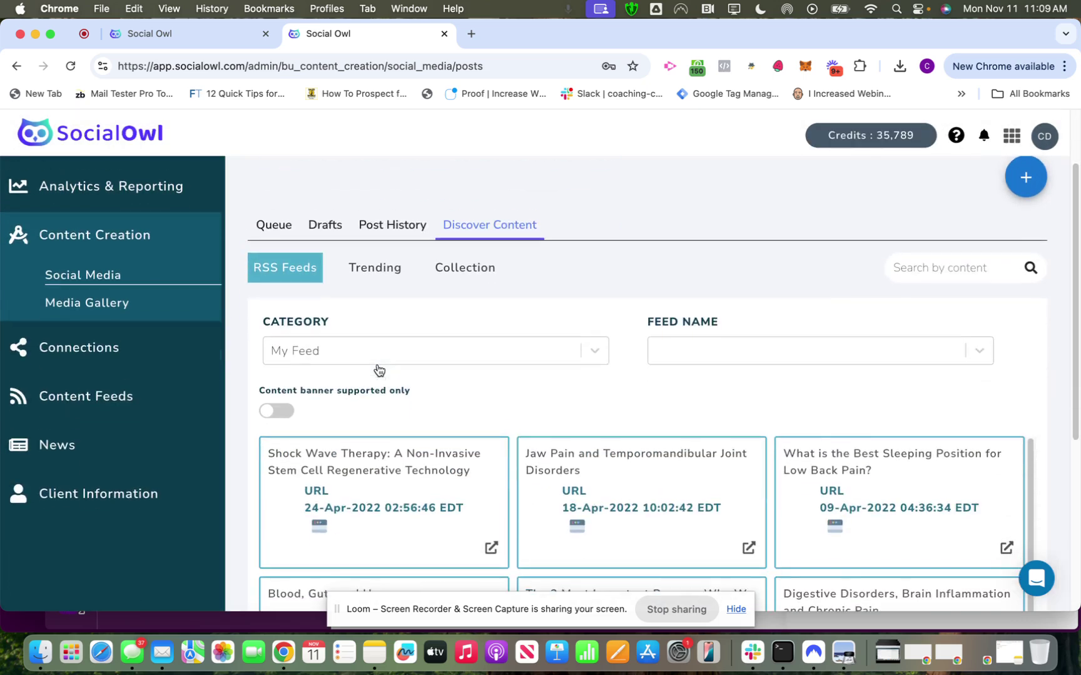
{"action": "left_click", "coordinate": [374, 263]}
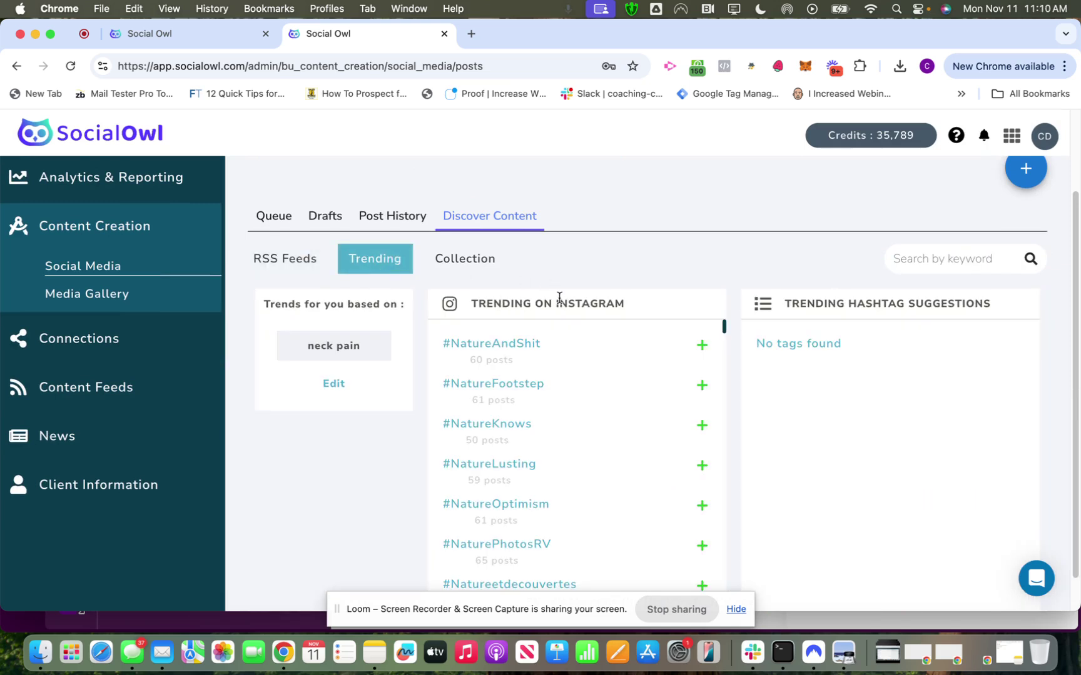
Edit the trend topics and enter back pain from the suggestions.
{"action": "left_click", "coordinate": [335, 384]}
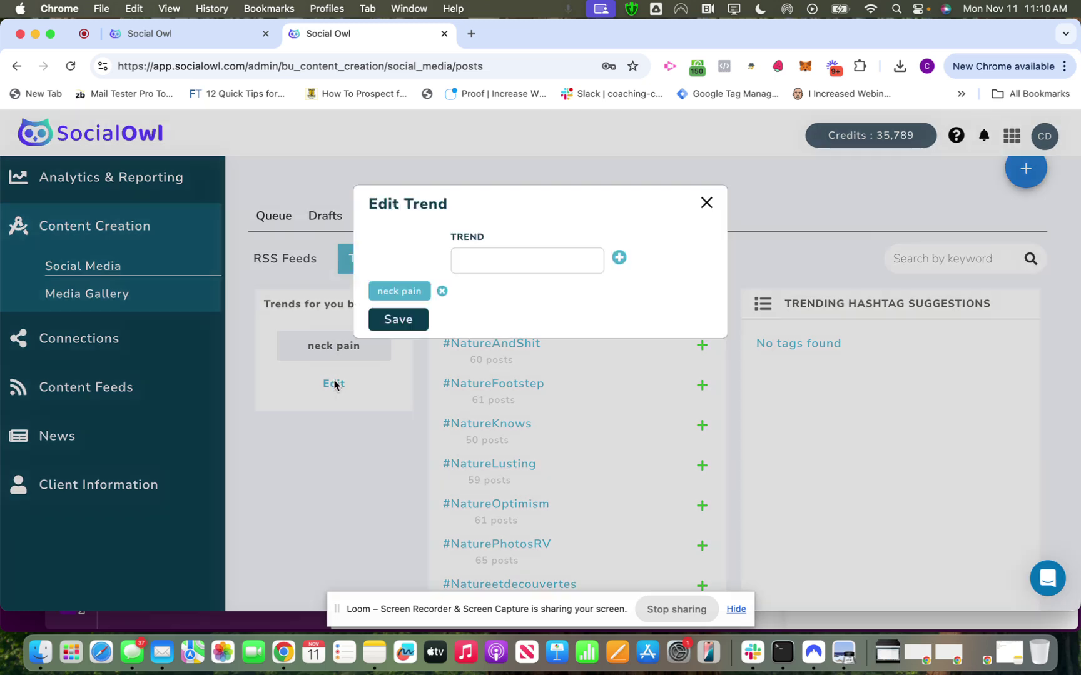
{"action": "left_click", "coordinate": [459, 261]}
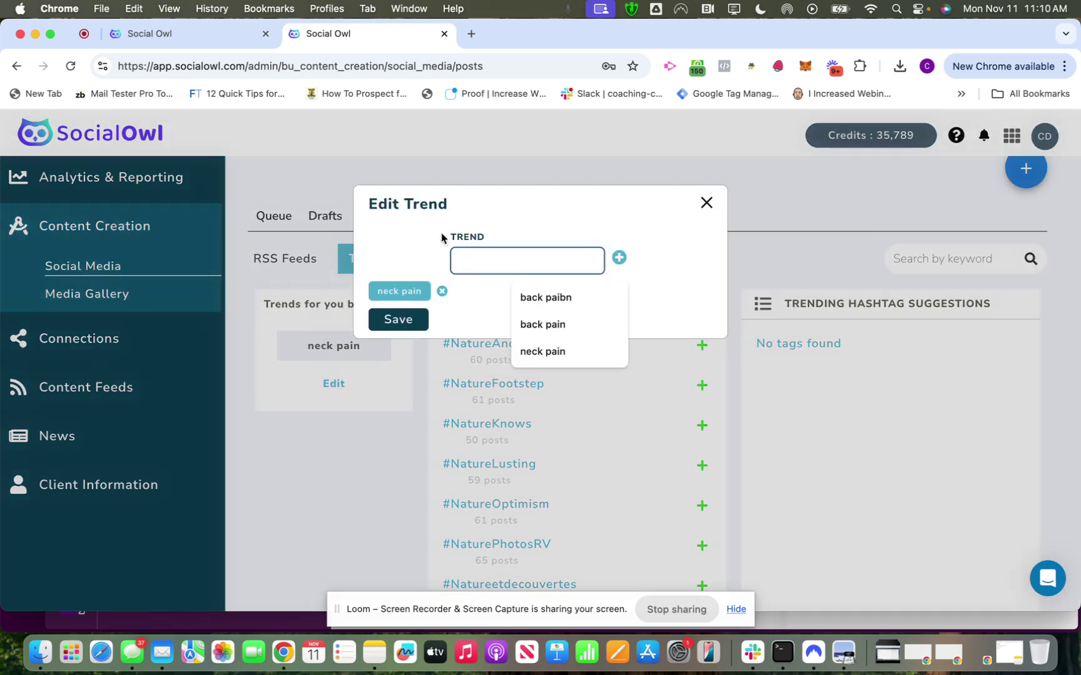
{"action": "left_click", "coordinate": [535, 326]}
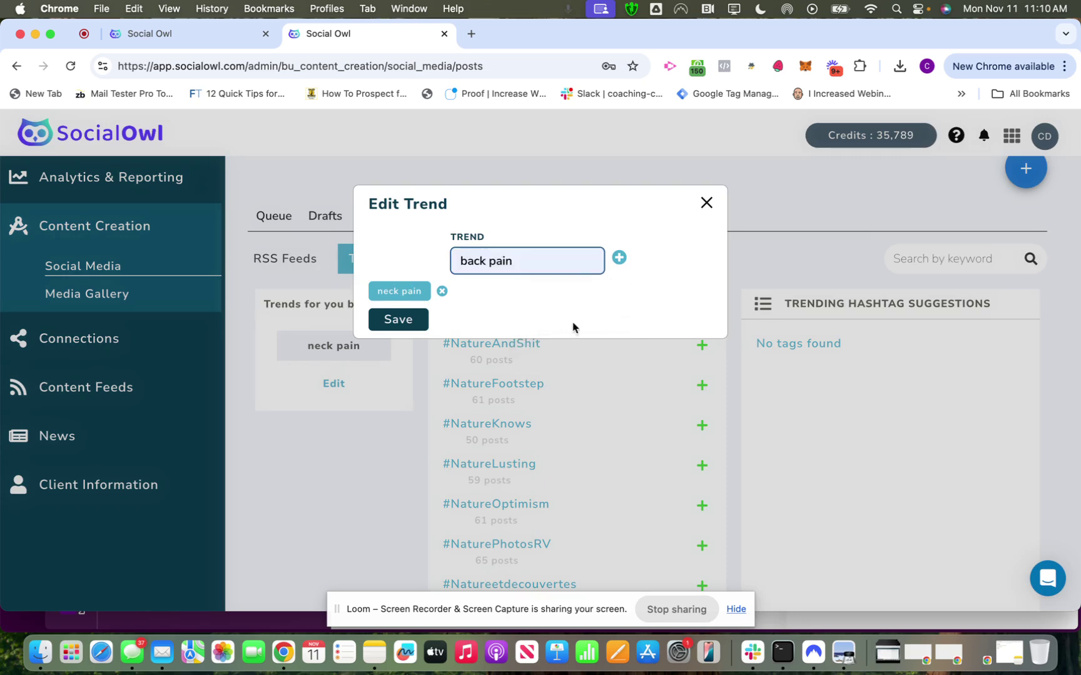
Add back pain beside neck pain, save the trends, and browse the Trending on Instagram hashtags.
{"action": "left_click", "coordinate": [619, 263]}
{"action": "left_click", "coordinate": [395, 325]}
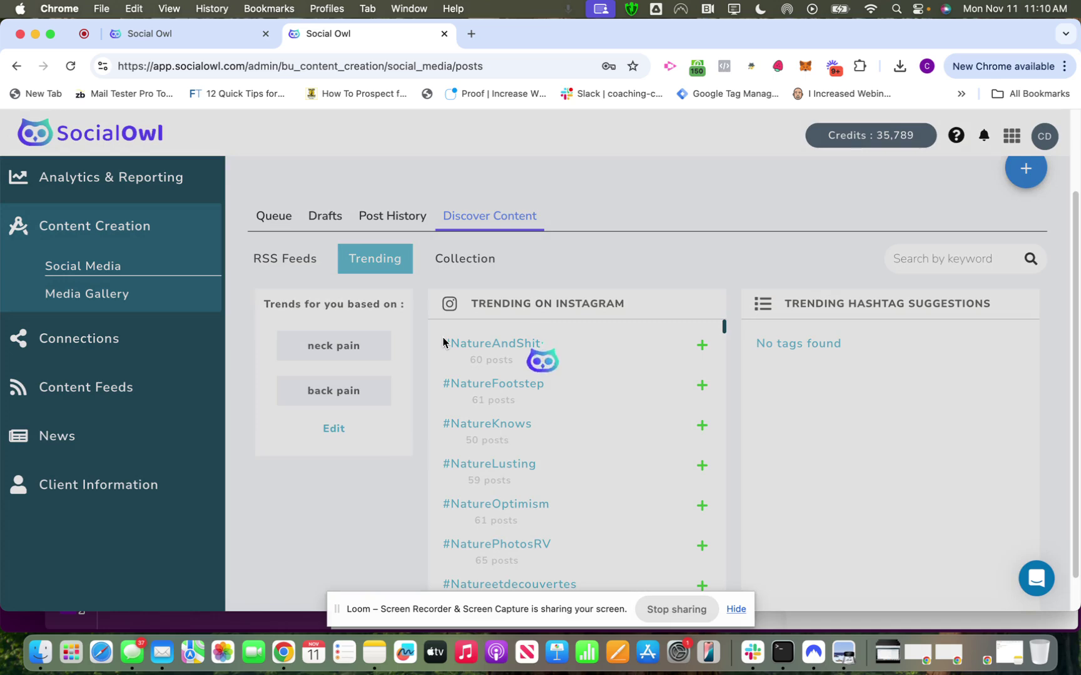
{"action": "scroll", "coordinate": [478, 500], "scroll_direction": "down", "scroll_amount": 5}
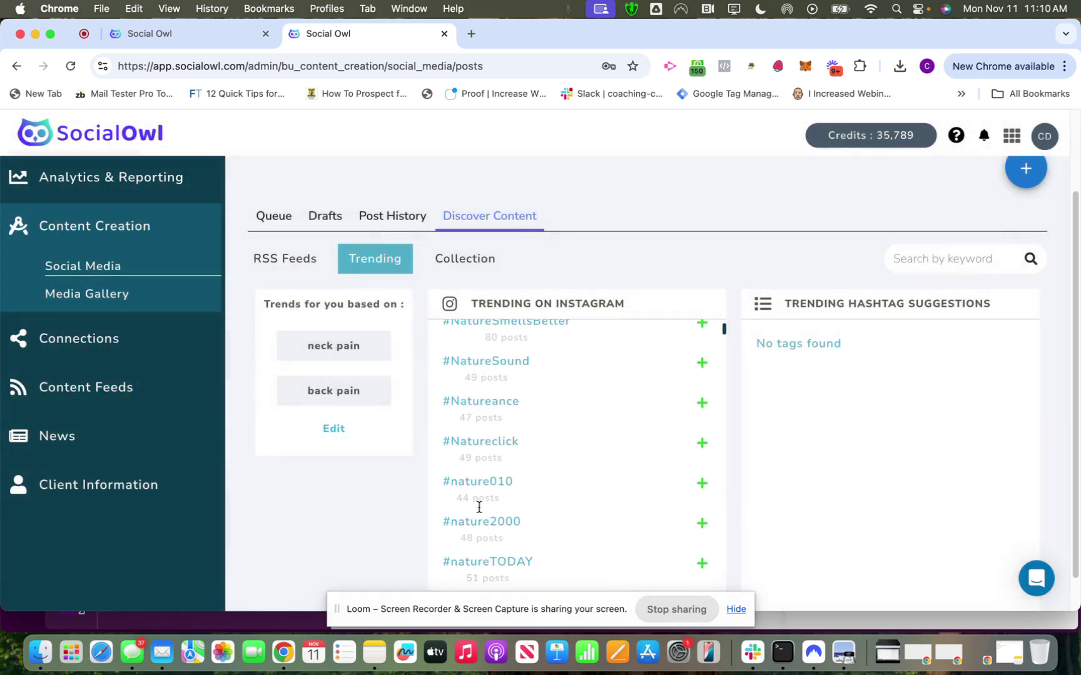
{"action": "scroll", "coordinate": [478, 506], "scroll_direction": "down", "scroll_amount": 10}
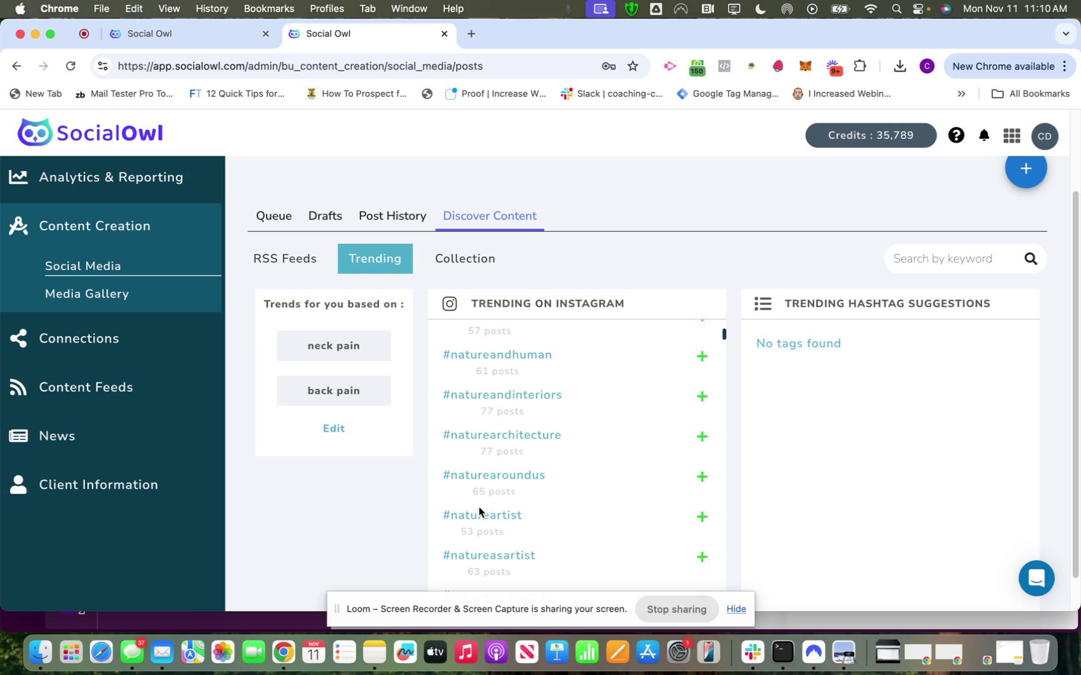
{"action": "scroll", "coordinate": [478, 508], "scroll_direction": "down", "scroll_amount": 3}
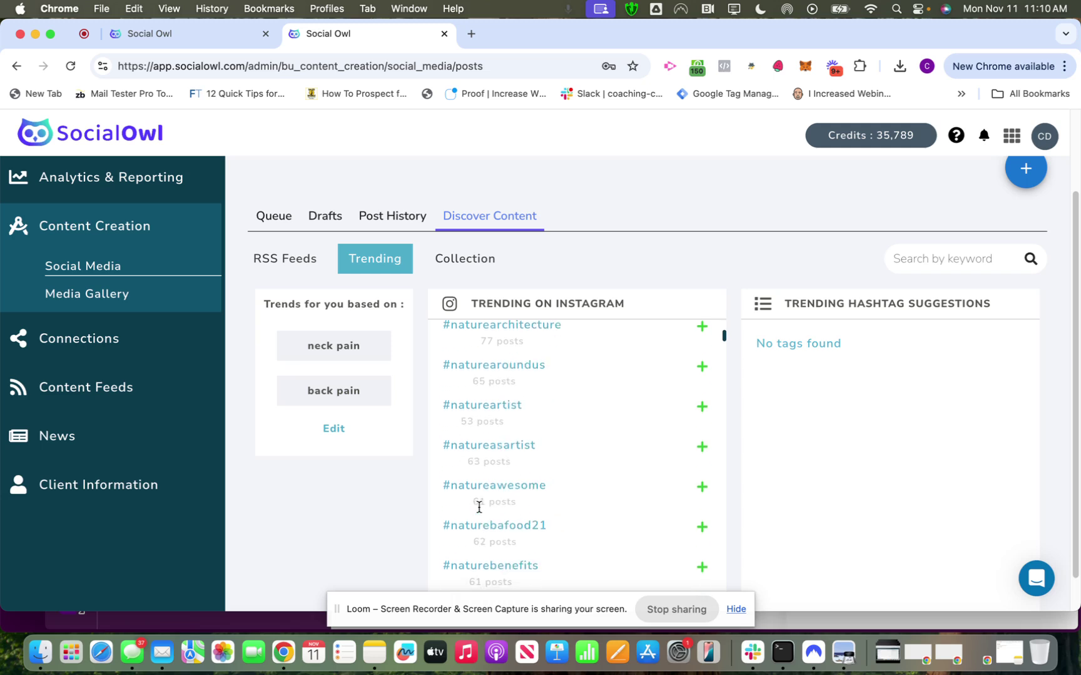
{"action": "scroll", "coordinate": [479, 506], "scroll_direction": "down", "scroll_amount": 5}
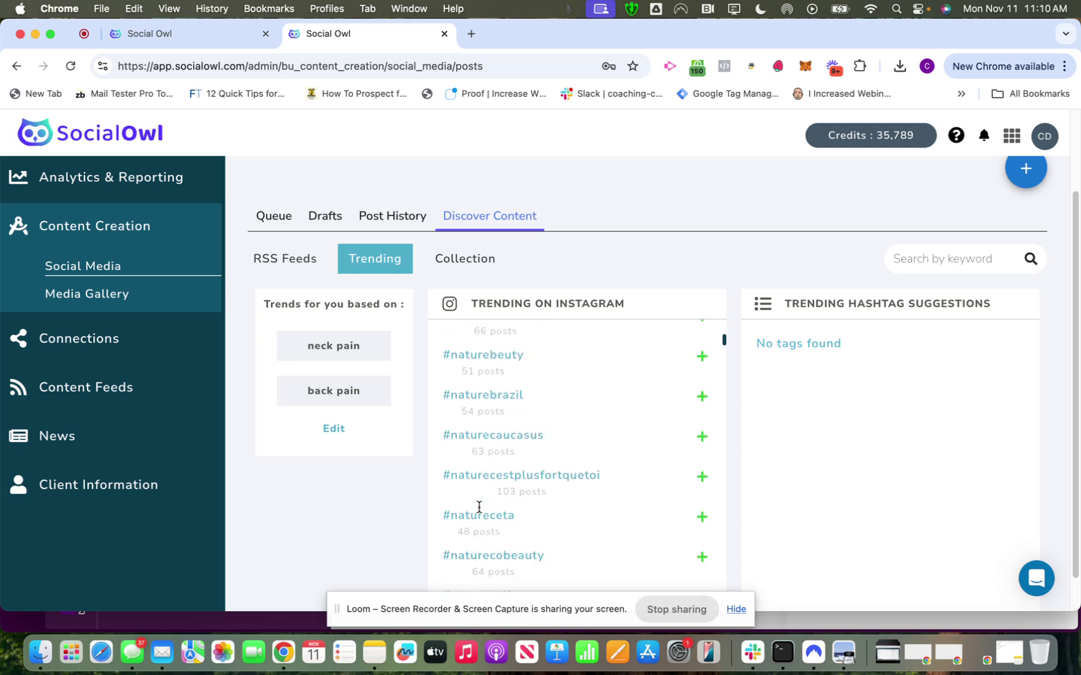
{"action": "scroll", "coordinate": [478, 510], "scroll_direction": "up", "scroll_amount": 15}
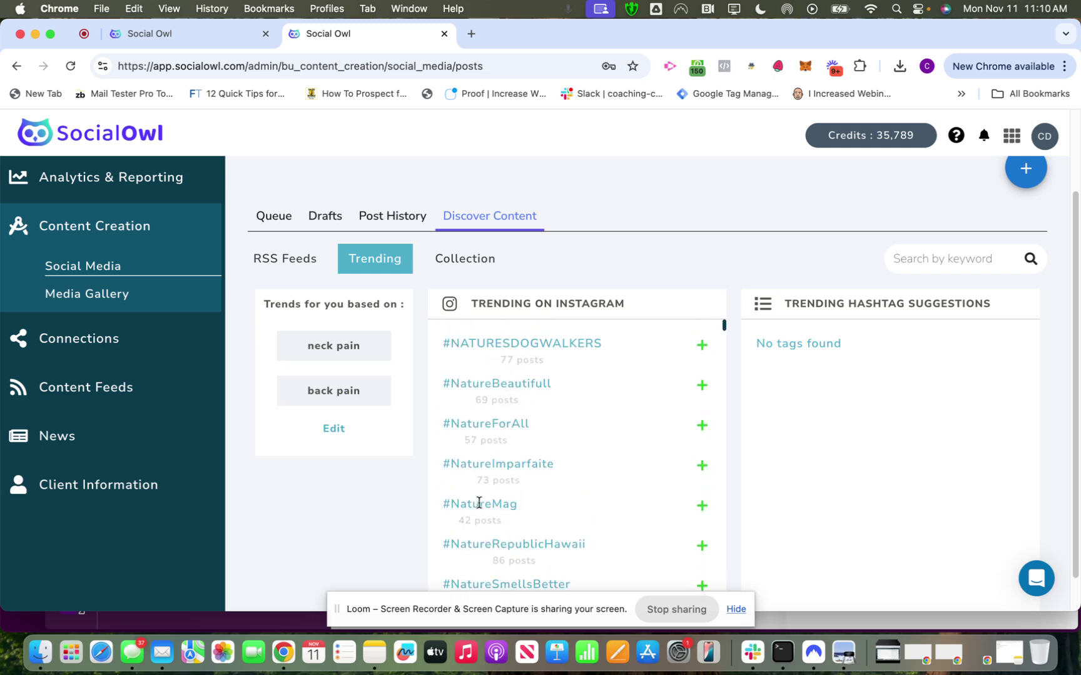
In the Collection view, check the Instagram collection's tags and expand it to show its hashtags.
{"action": "left_click", "coordinate": [456, 265]}
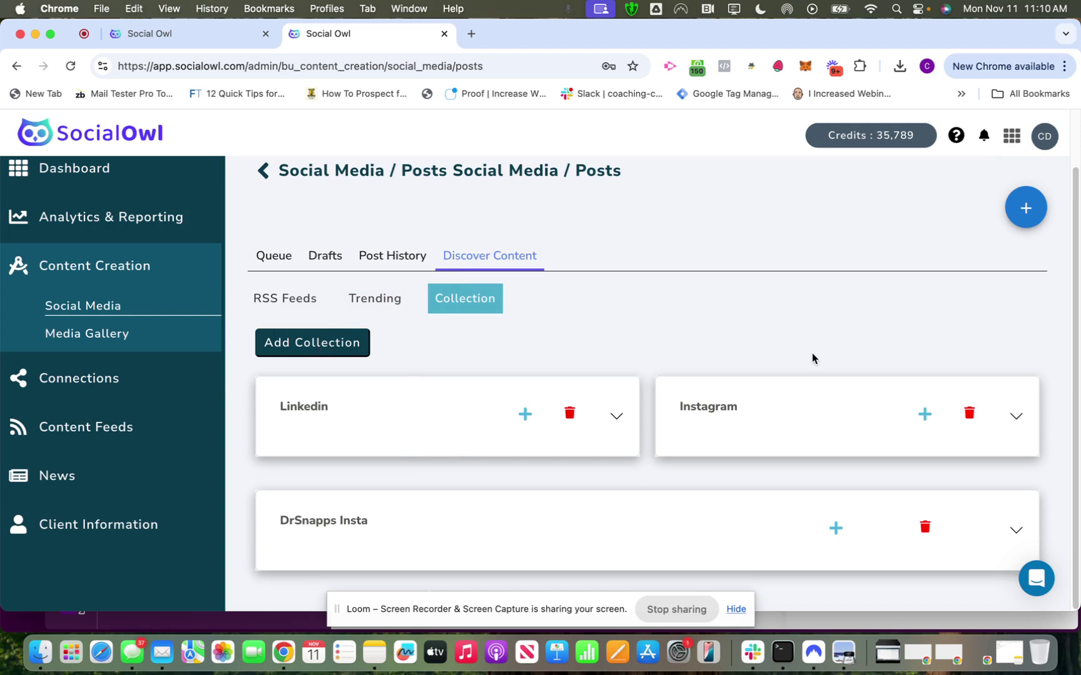
{"action": "left_click", "coordinate": [925, 414]}
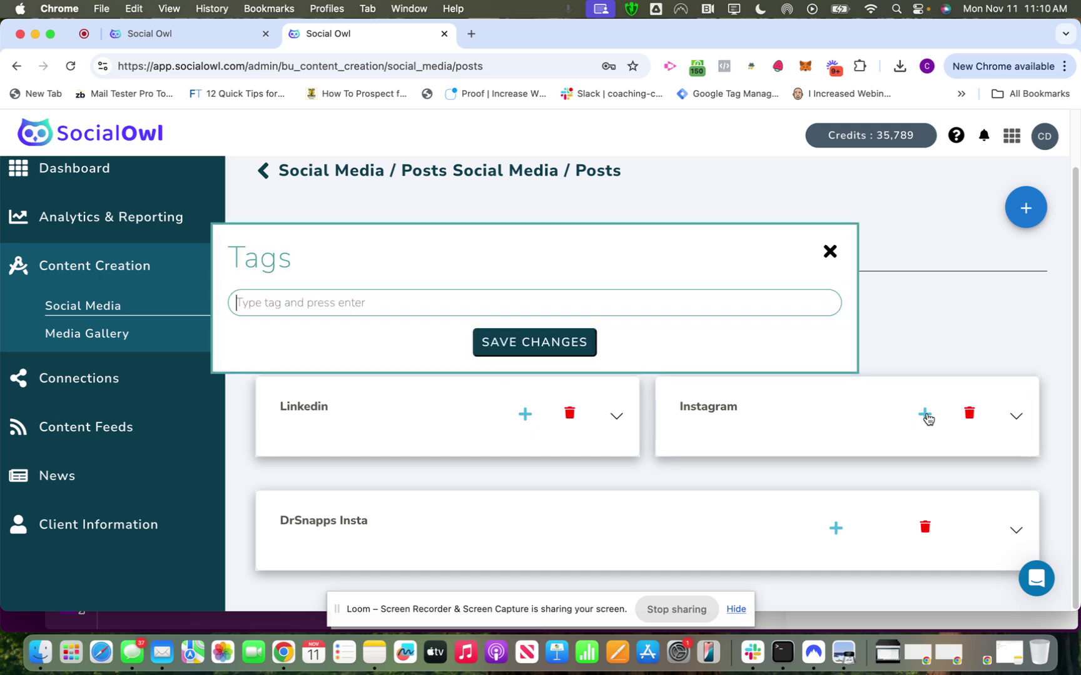
{"action": "left_click", "coordinate": [827, 251]}
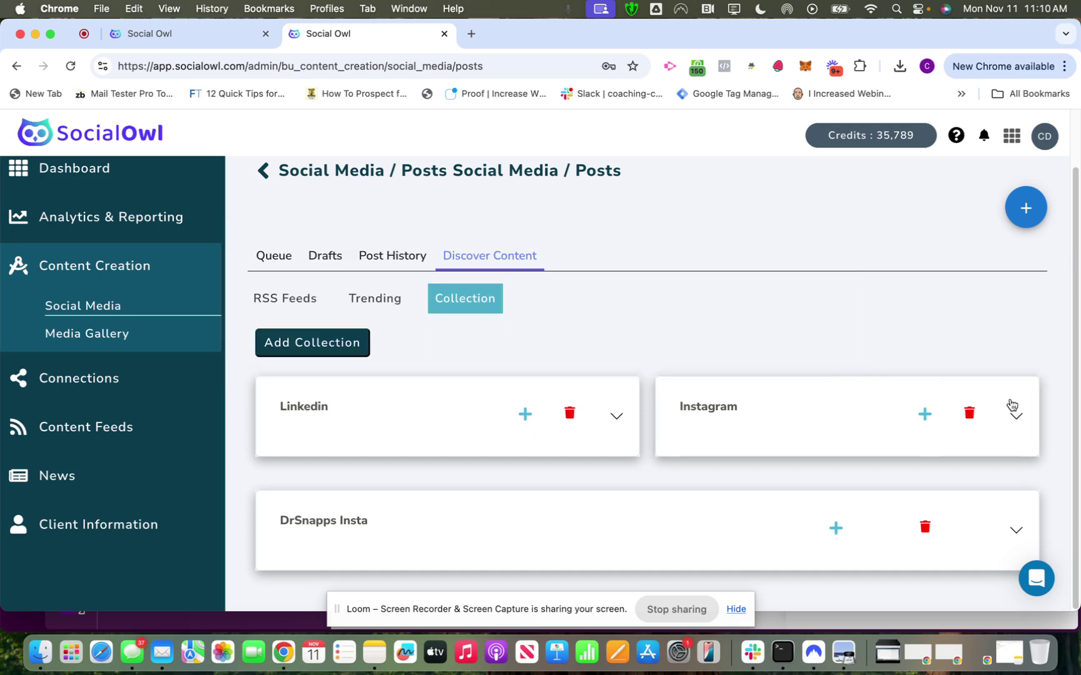
{"action": "left_click", "coordinate": [1018, 416]}
{"action": "scroll", "coordinate": [752, 425], "scroll_direction": "down", "scroll_amount": 5}
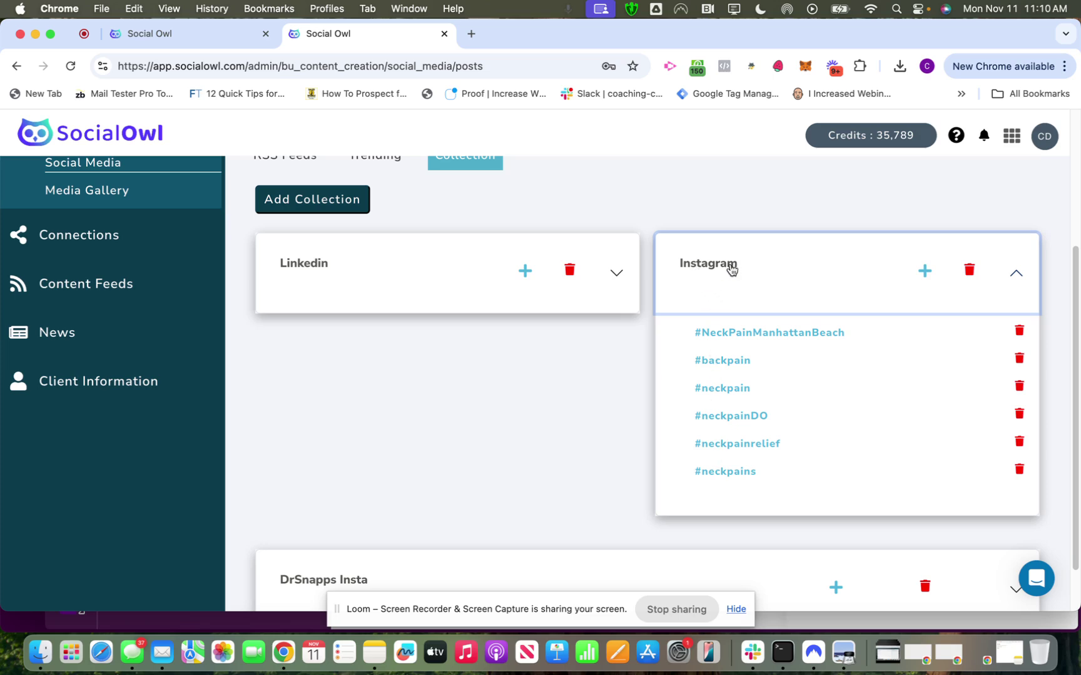
{"action": "scroll", "coordinate": [731, 269], "scroll_direction": "up", "scroll_amount": 5}
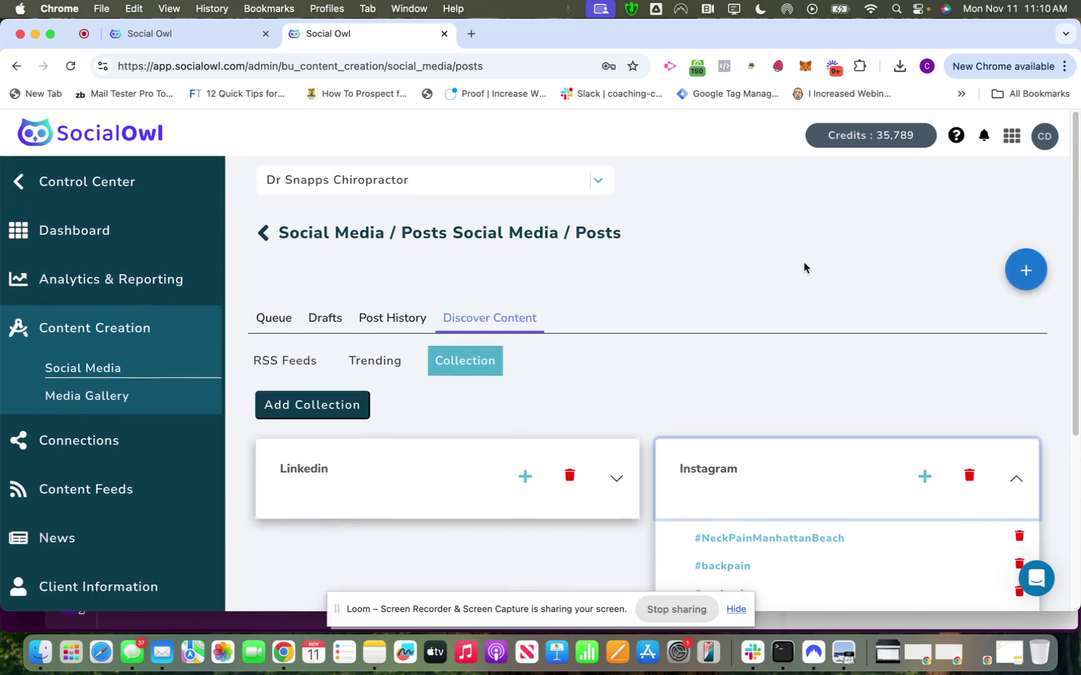
{"action": "left_click", "coordinate": [1025, 270]}
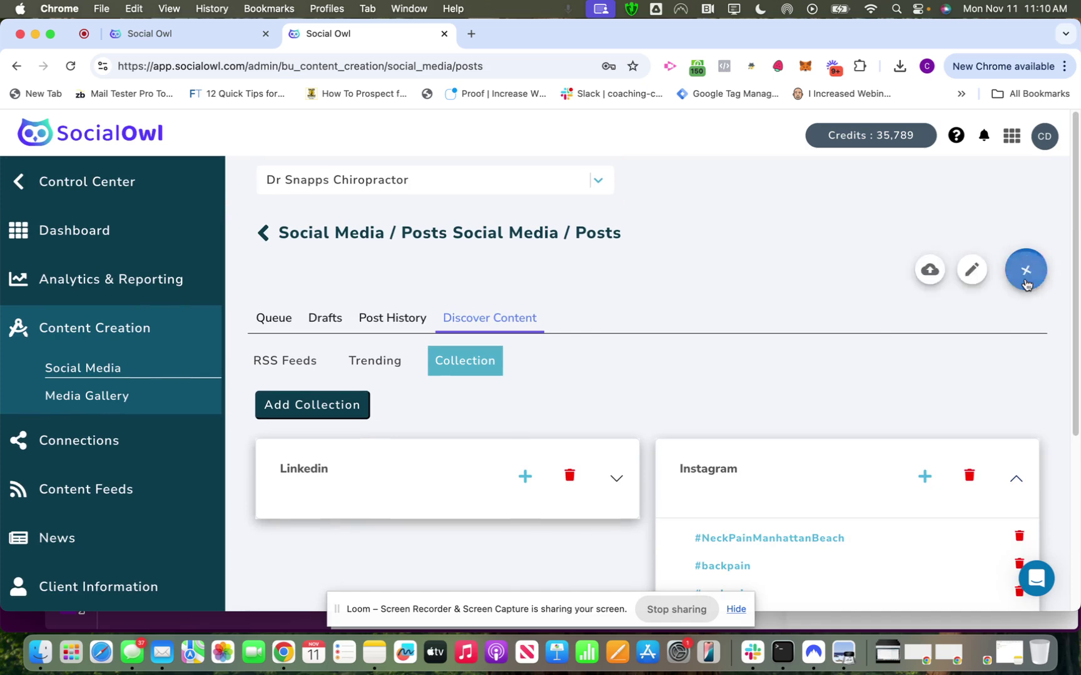
{"action": "left_click", "coordinate": [973, 271]}
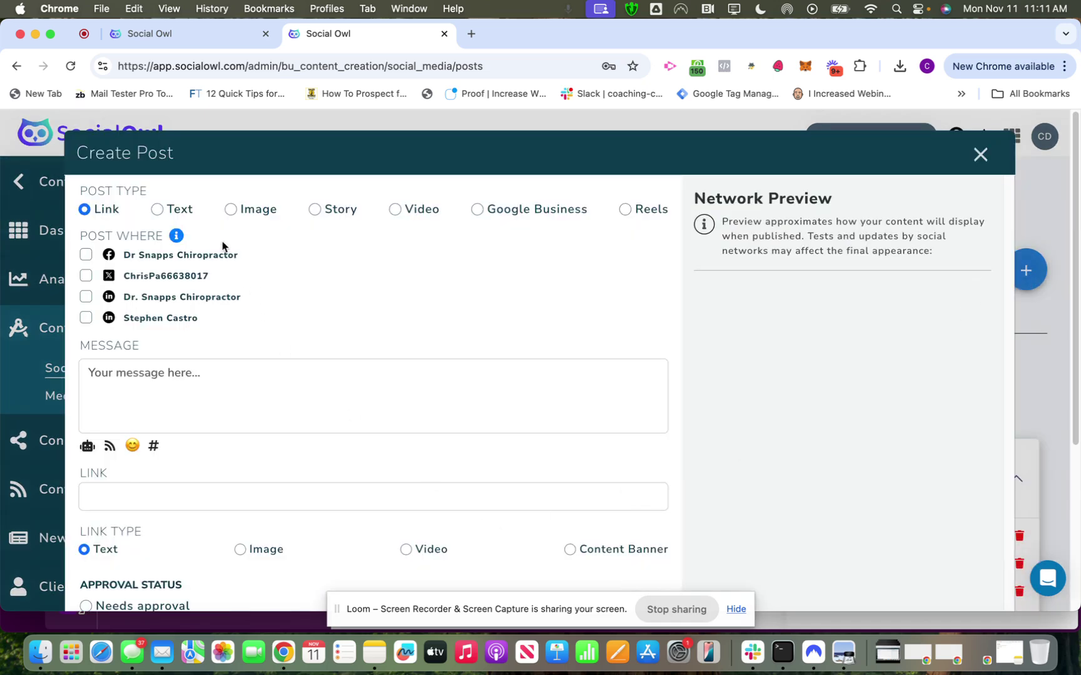
{"action": "left_click", "coordinate": [157, 210]}
{"action": "left_click", "coordinate": [231, 213]}
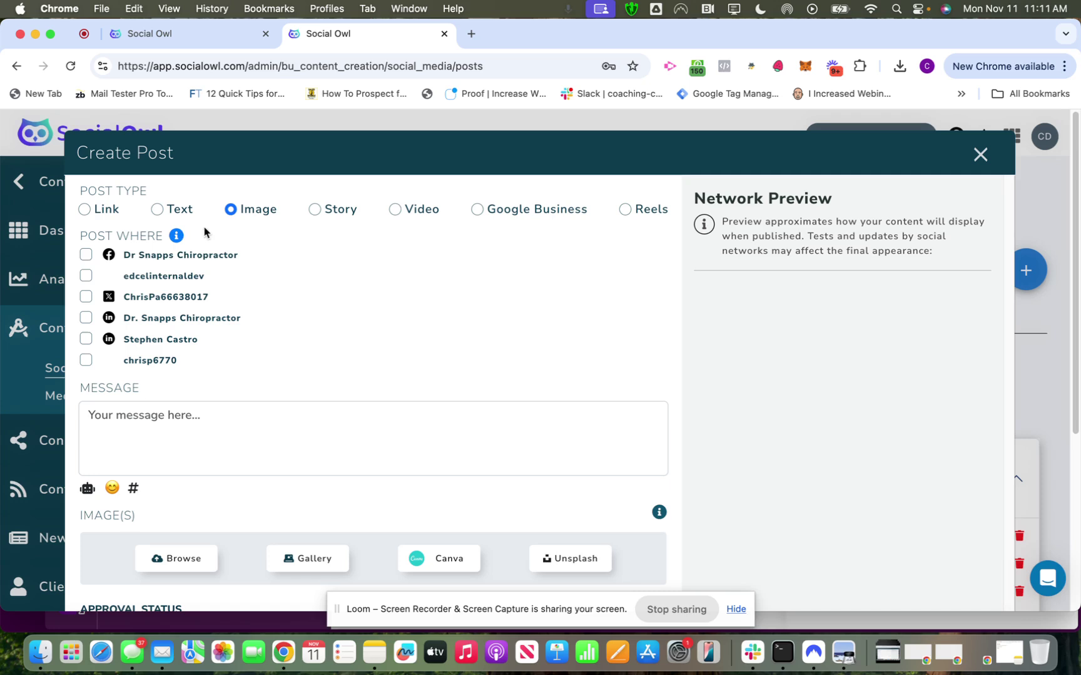
{"action": "left_click", "coordinate": [85, 276]}
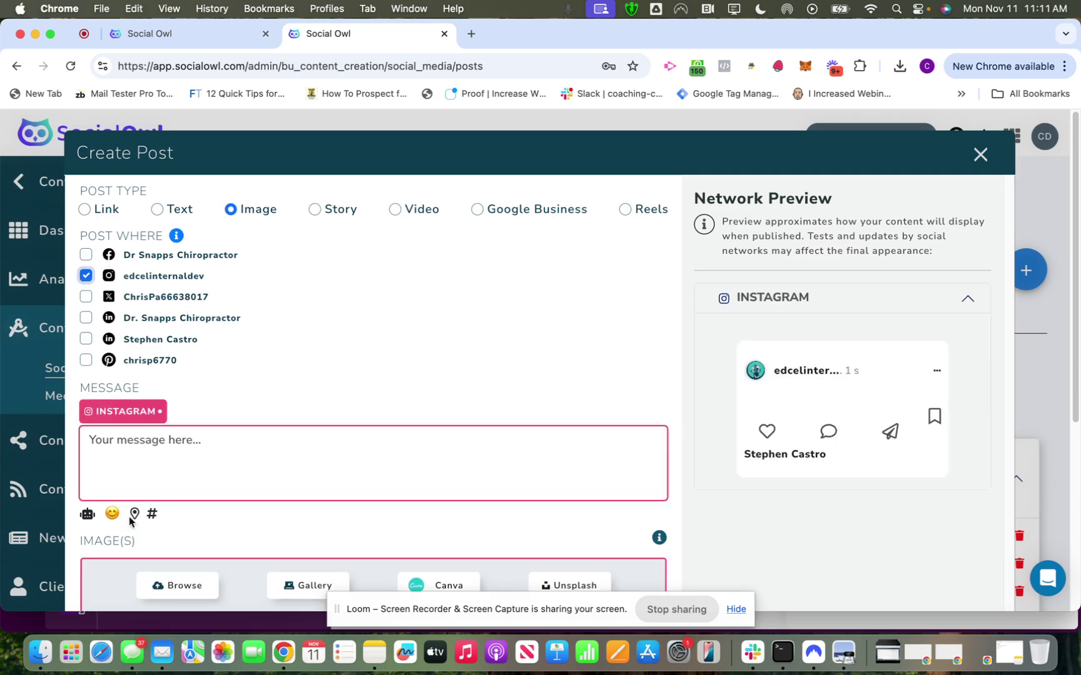
{"action": "left_click", "coordinate": [152, 514]}
{"action": "left_click", "coordinate": [170, 519]}
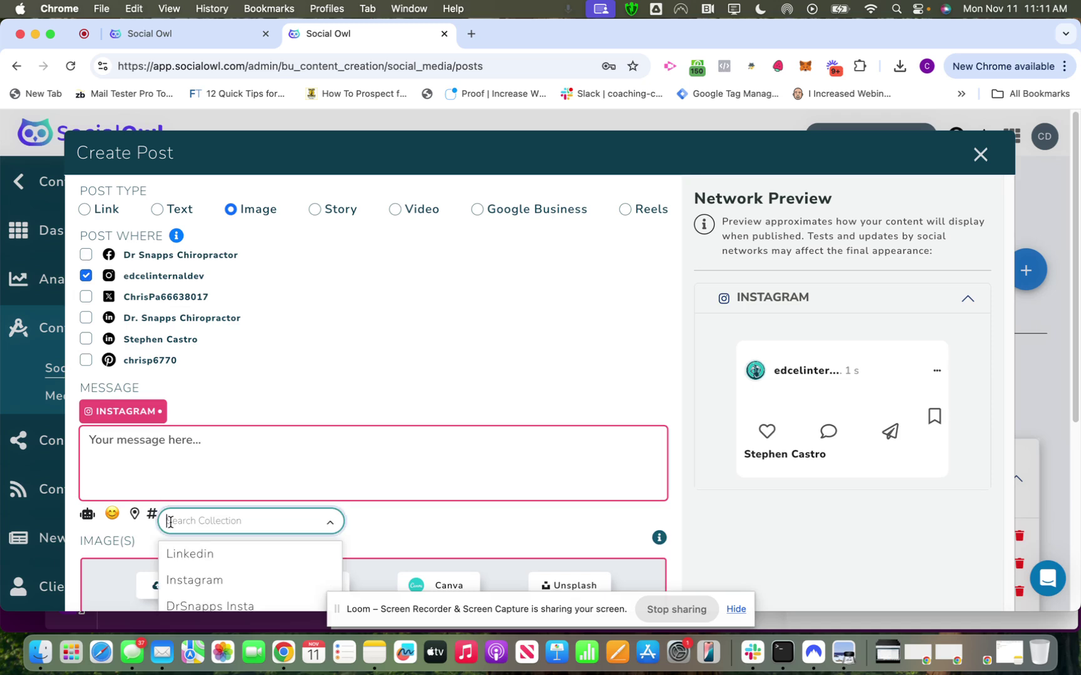
{"action": "left_click", "coordinate": [185, 579]}
{"action": "left_click", "coordinate": [89, 439]}
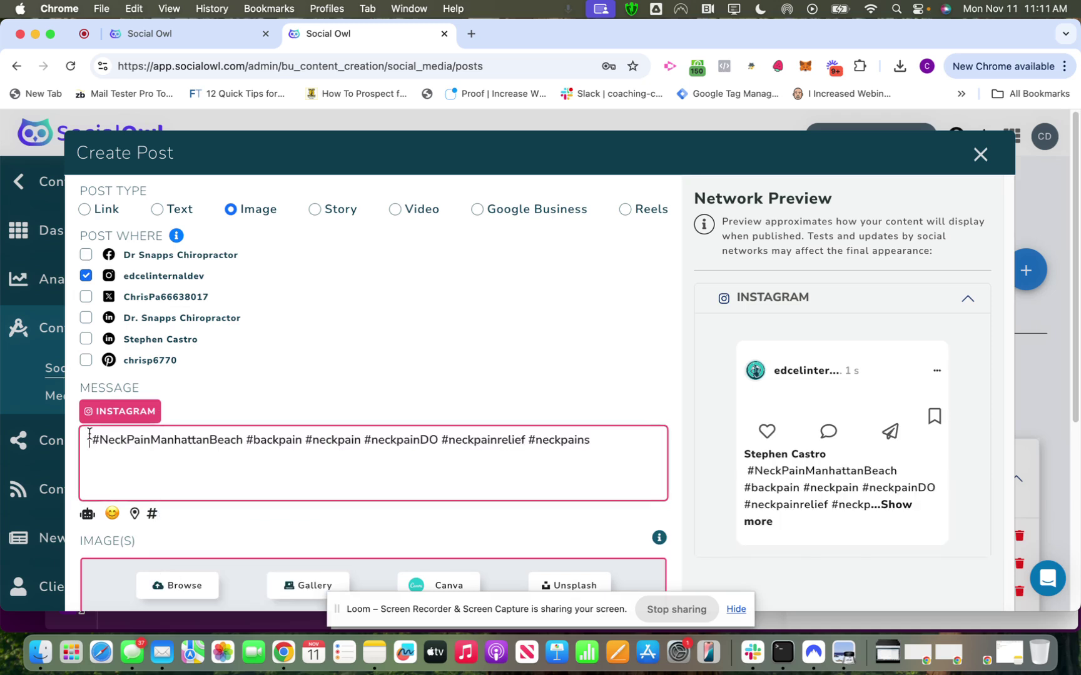
{"action": "scroll", "coordinate": [243, 443], "scroll_direction": "down", "scroll_amount": 3}
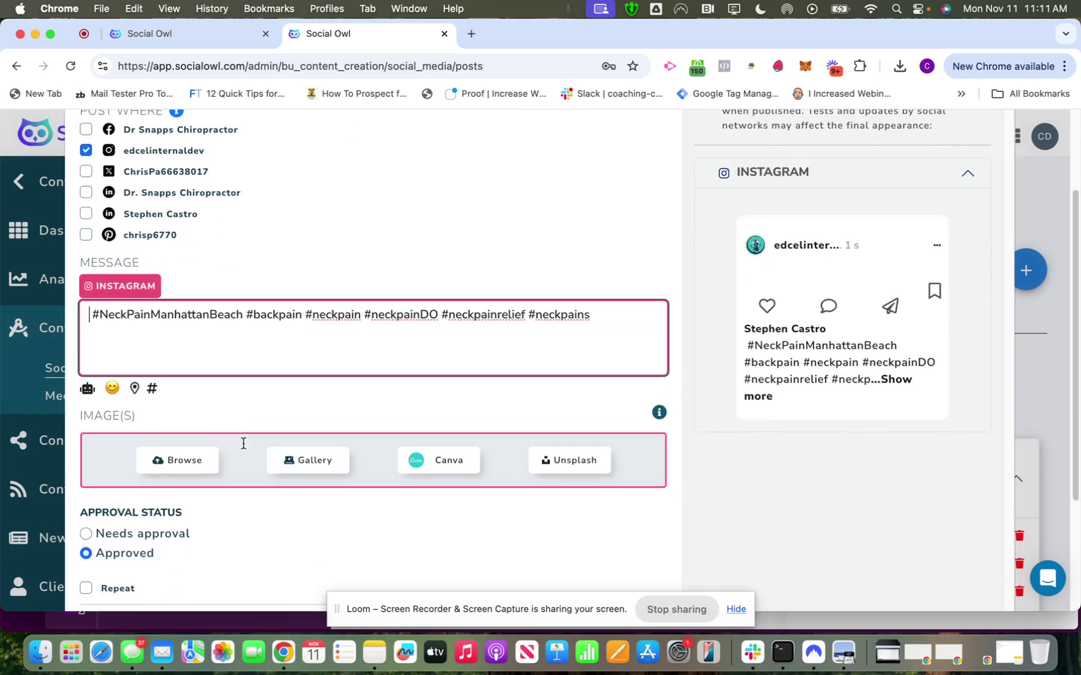
{"action": "scroll", "coordinate": [243, 444], "scroll_direction": "up", "scroll_amount": 3}
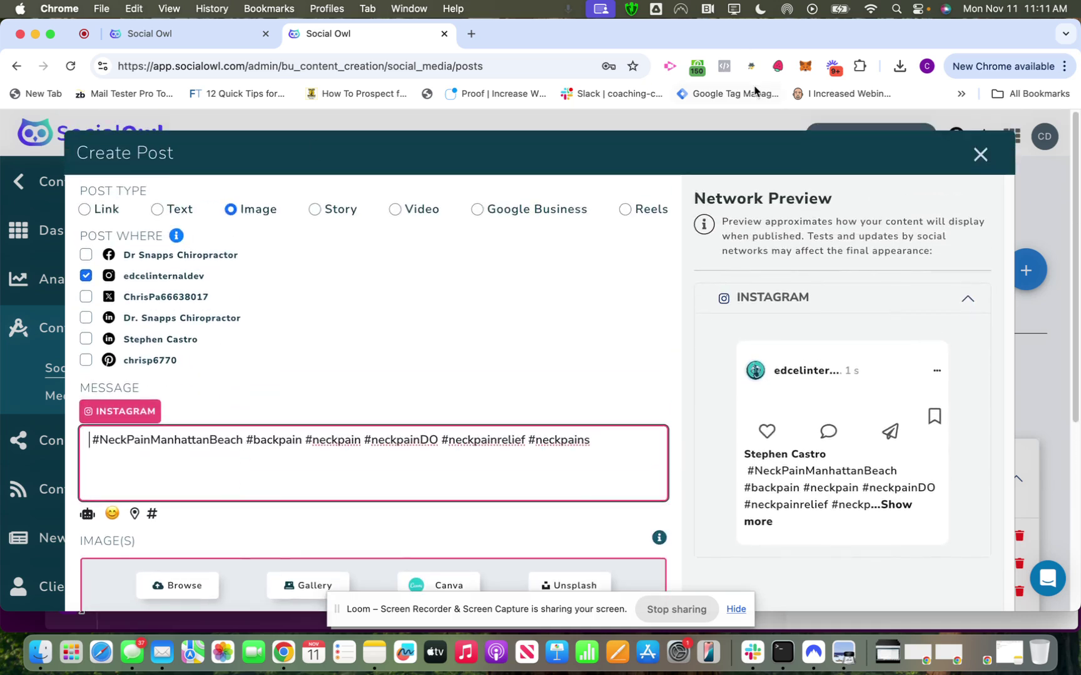
{"action": "left_click", "coordinate": [980, 155]}
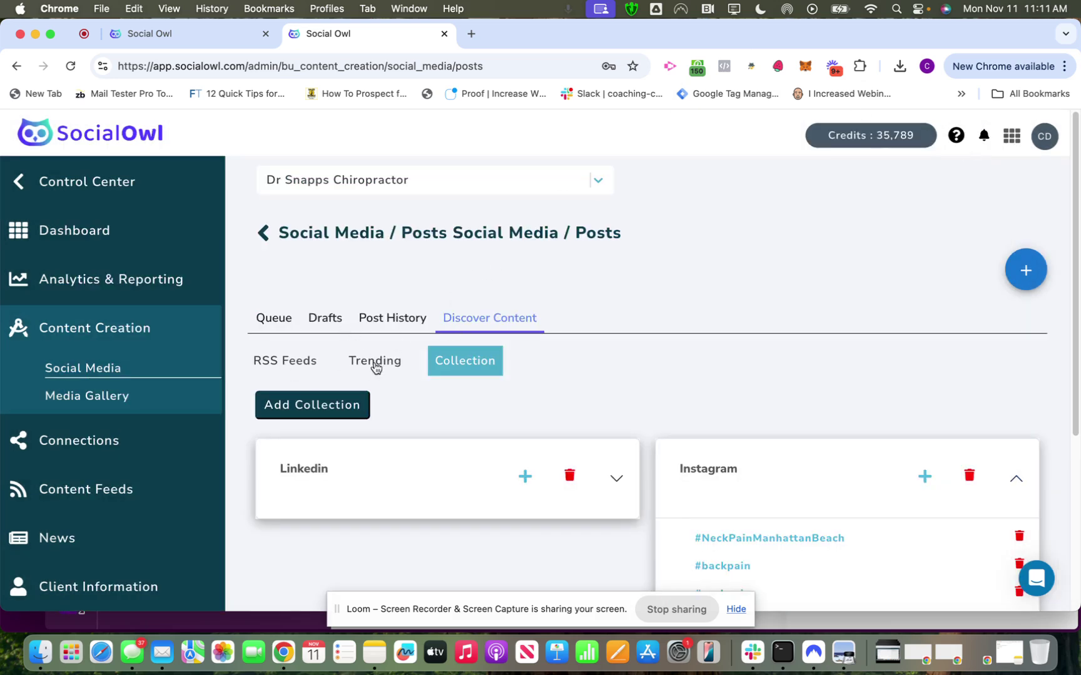
{"action": "scroll", "coordinate": [449, 366], "scroll_direction": "down", "scroll_amount": 5}
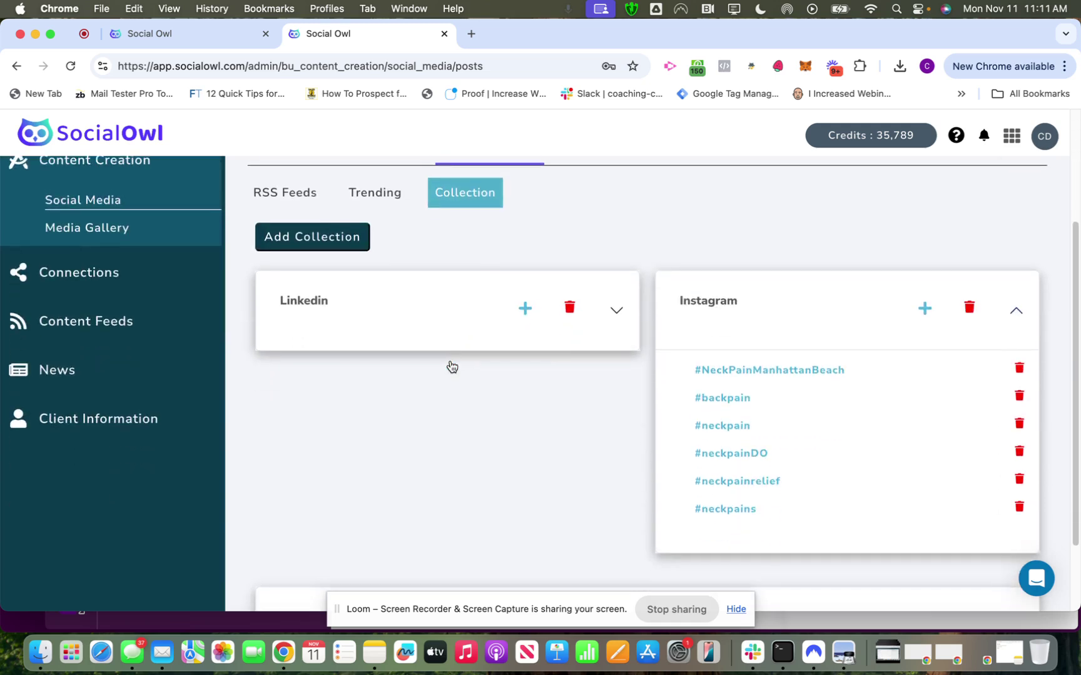